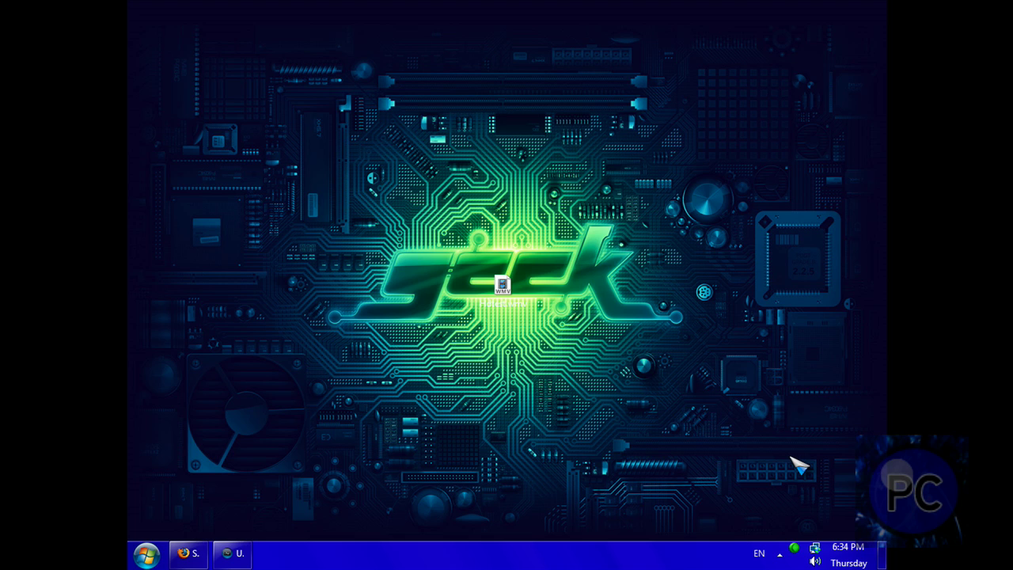
Step: Bring the Firefox window showing the Sony Vegas Pro trial download page to the front
{"action": "left_click", "coordinate": [190, 554]}
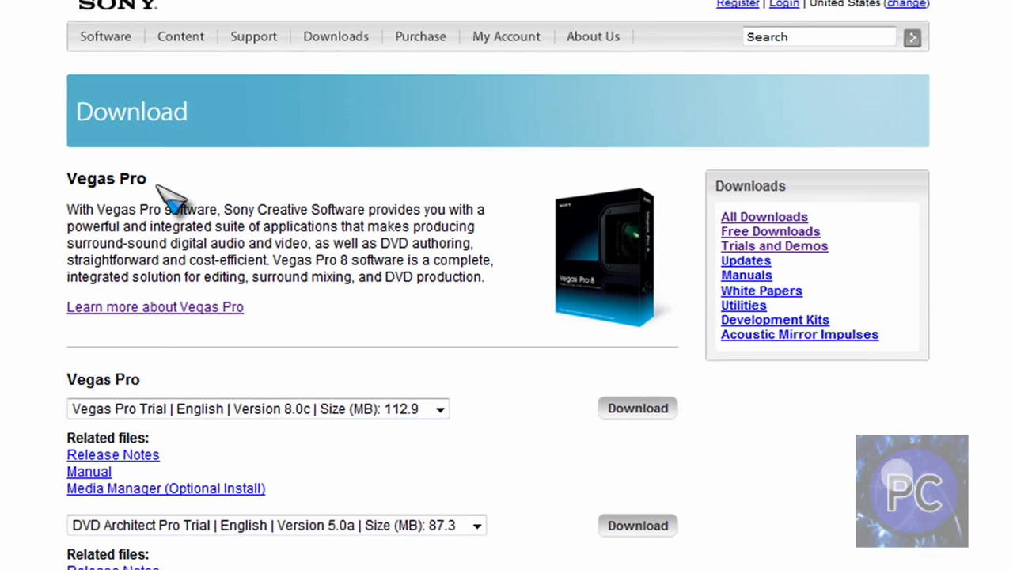
{"action": "left_click_drag", "start_coordinate": [272, 219], "coordinate": [201, 212]}
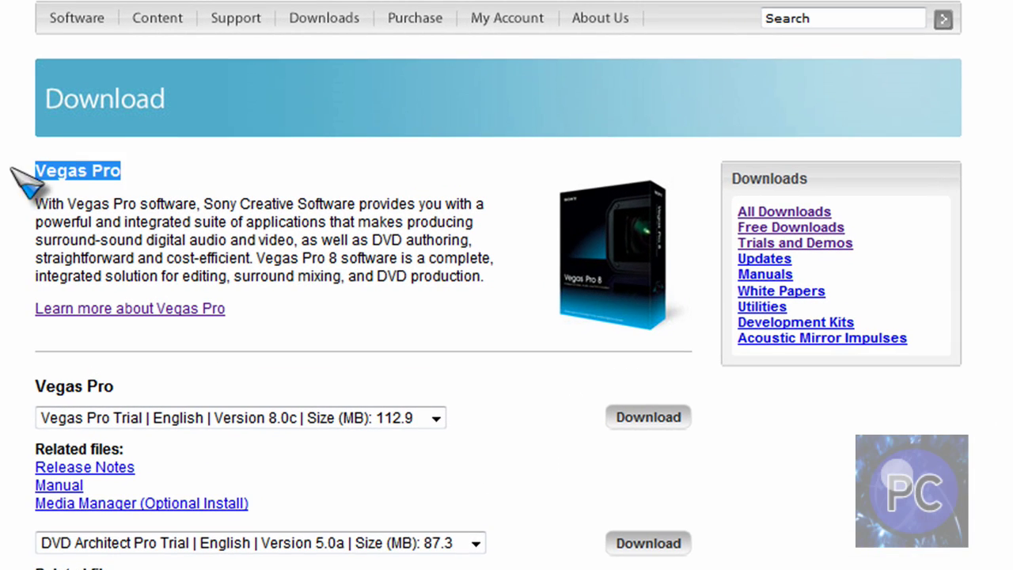
{"action": "left_click", "coordinate": [129, 166]}
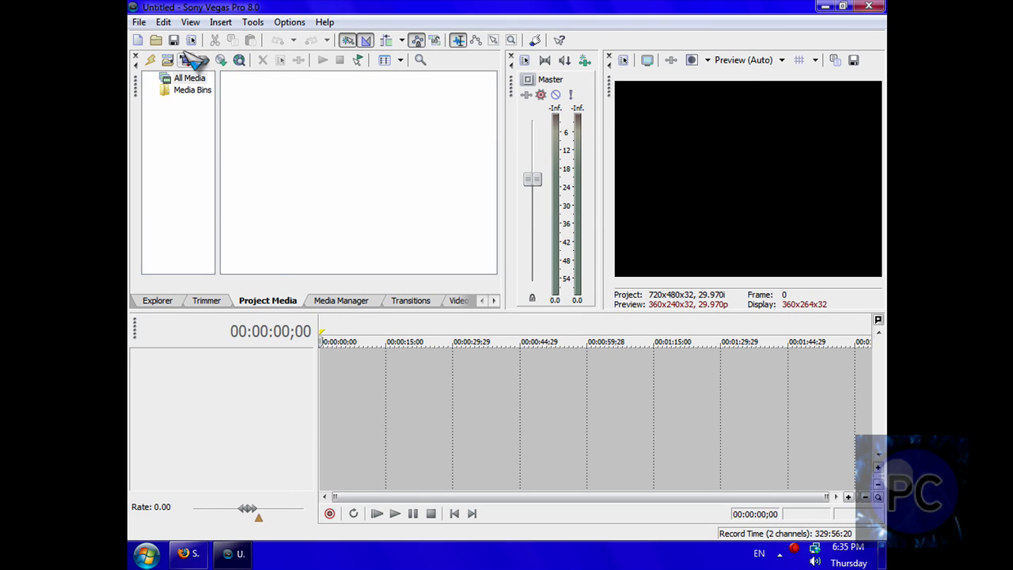
{"action": "left_click", "coordinate": [138, 22]}
{"action": "left_click", "coordinate": [139, 22]}
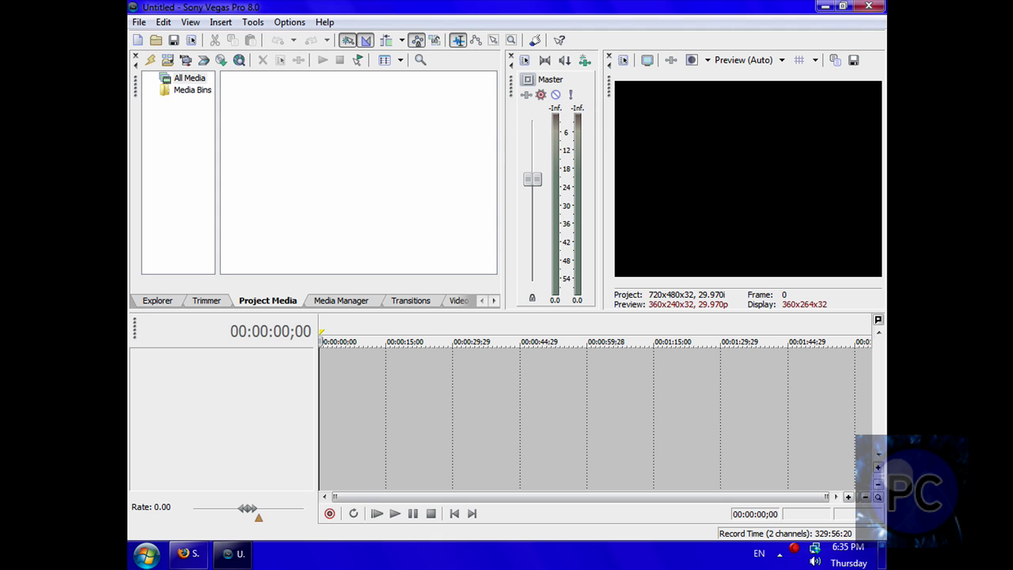
{"action": "left_click", "coordinate": [827, 8]}
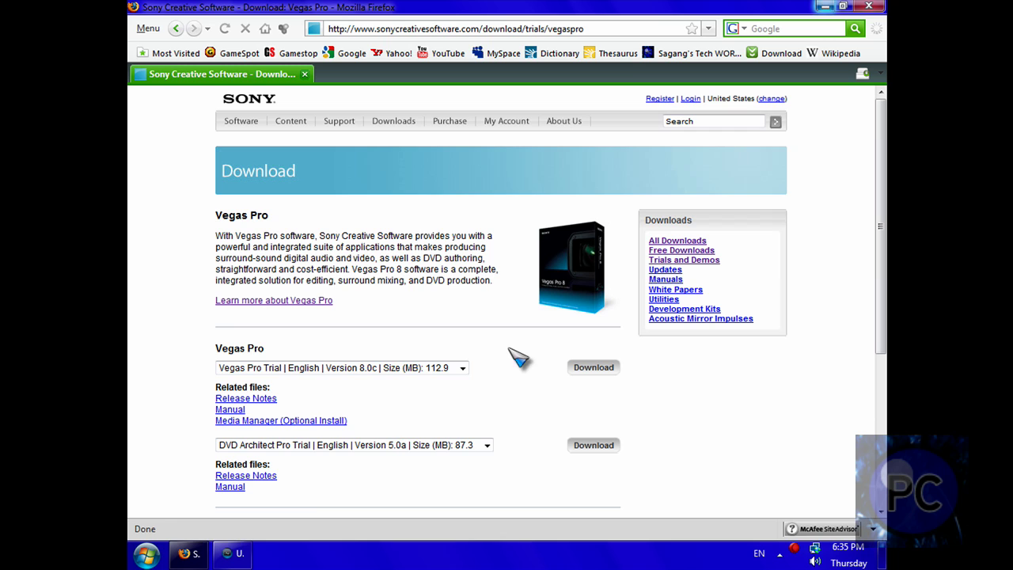
{"action": "left_click_drag", "start_coordinate": [477, 285], "coordinate": [147, 227]}
{"action": "mouse_move", "coordinate": [238, 558]}
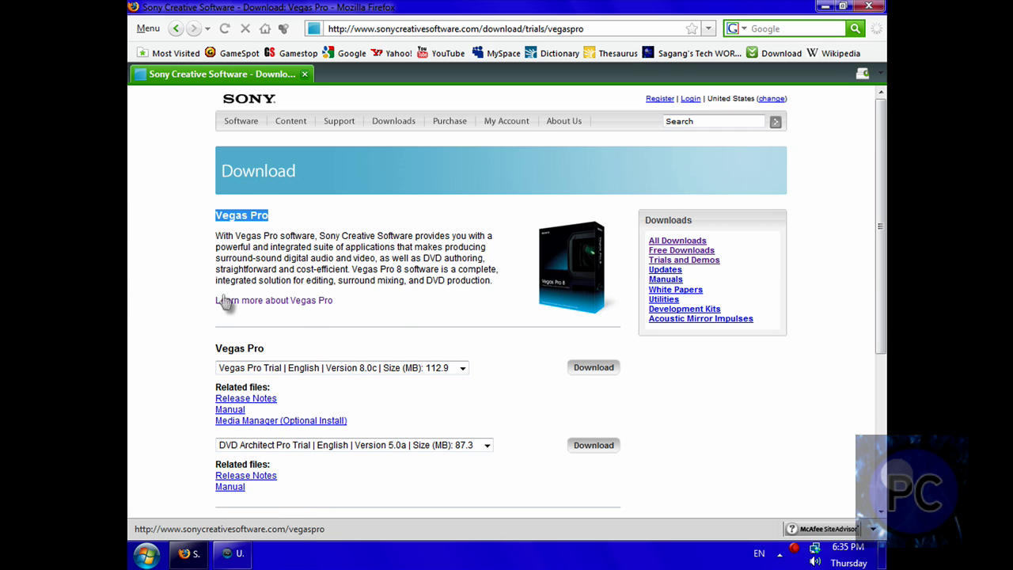
{"action": "left_click", "coordinate": [141, 283]}
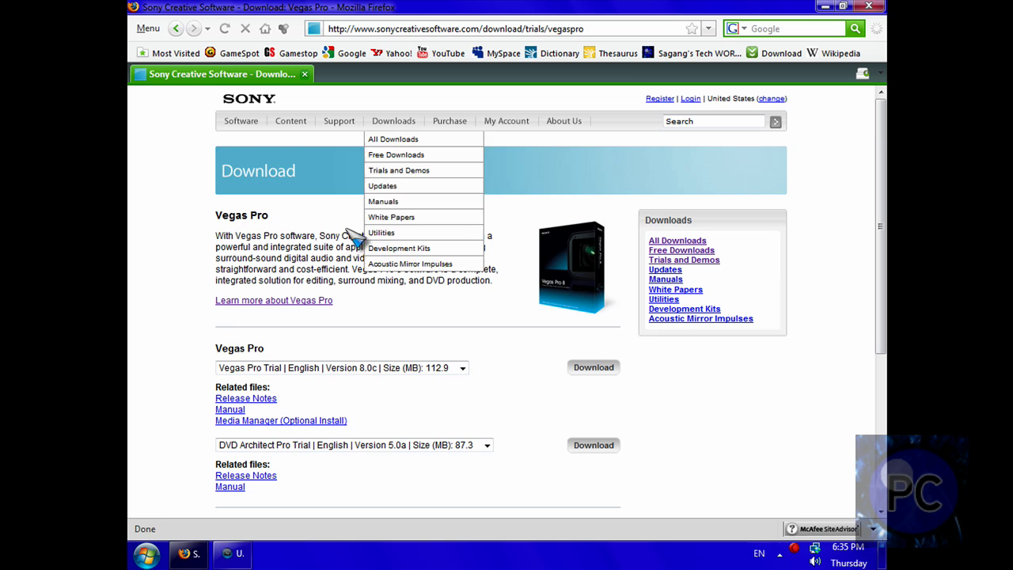
{"action": "scroll", "coordinate": [234, 325], "scroll_direction": "down", "scroll_amount": 2}
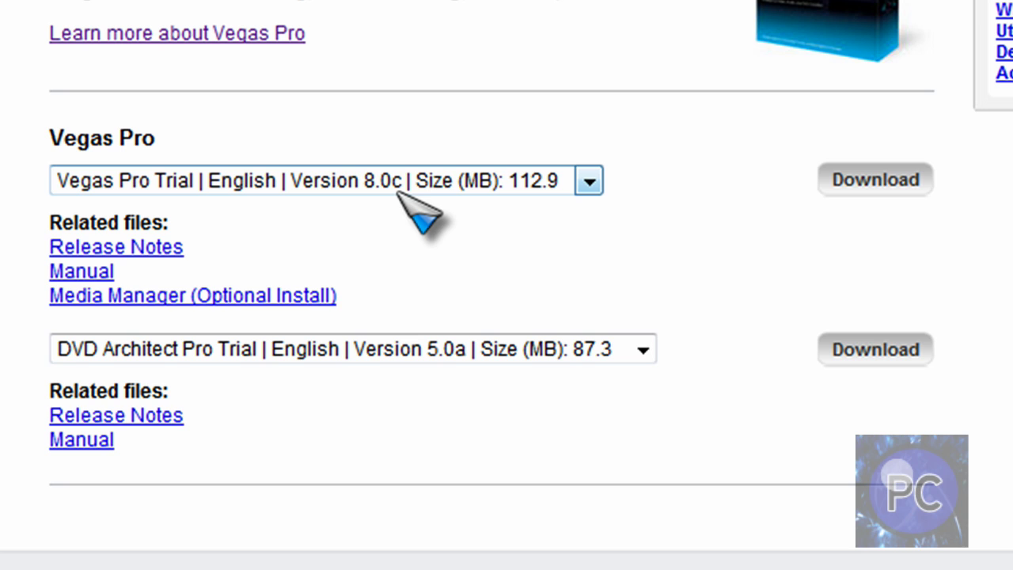
{"action": "left_click", "coordinate": [590, 182]}
{"action": "left_click", "coordinate": [590, 182]}
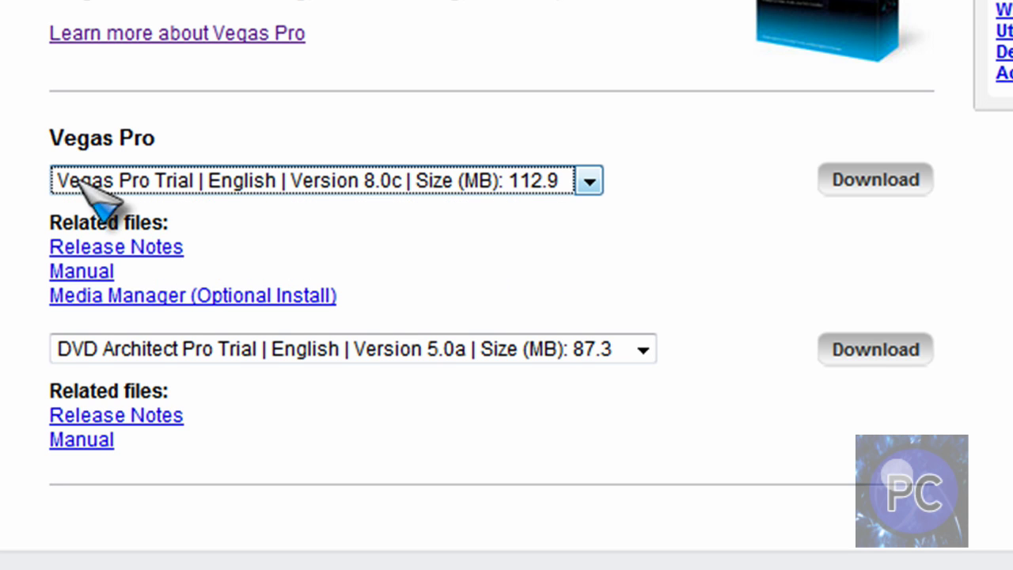
{"action": "left_click_drag", "start_coordinate": [61, 198], "coordinate": [455, 316]}
{"action": "left_click", "coordinate": [10, 202]}
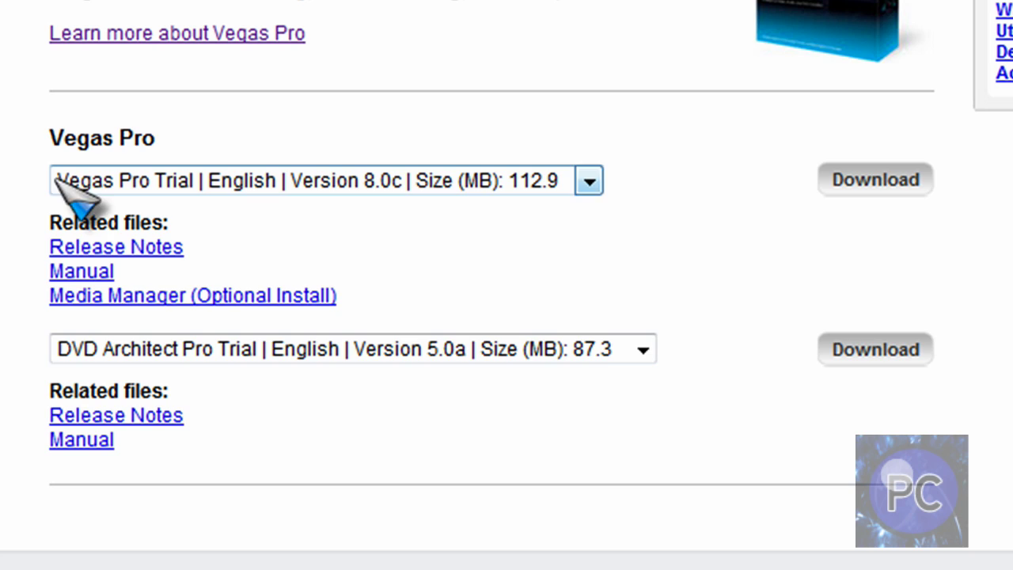
{"action": "scroll", "coordinate": [744, 238], "scroll_direction": "up", "scroll_amount": 3}
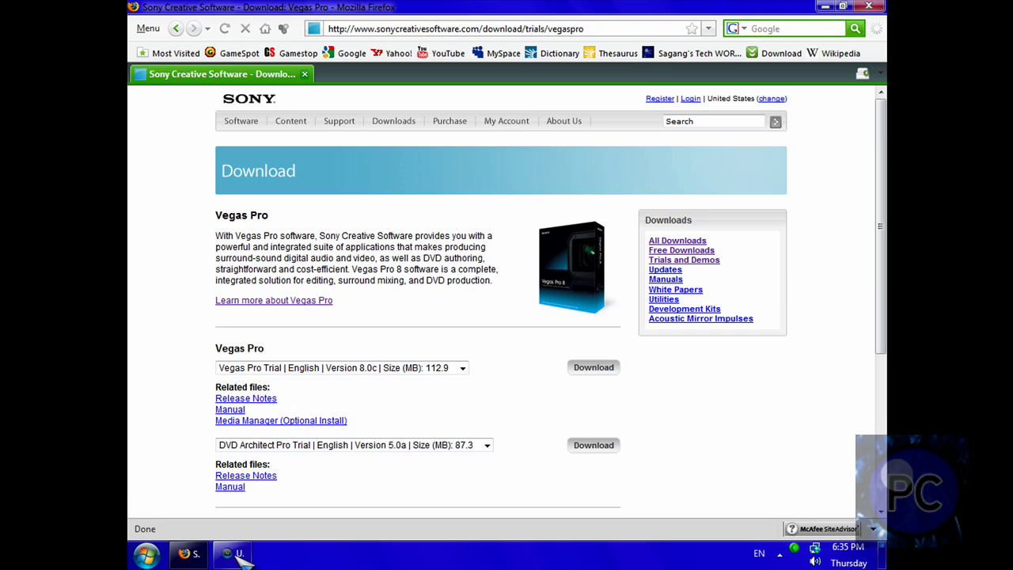
Step: Import Hdtest.wmv from the Desktop into the Vegas project media
{"action": "left_click", "coordinate": [237, 557]}
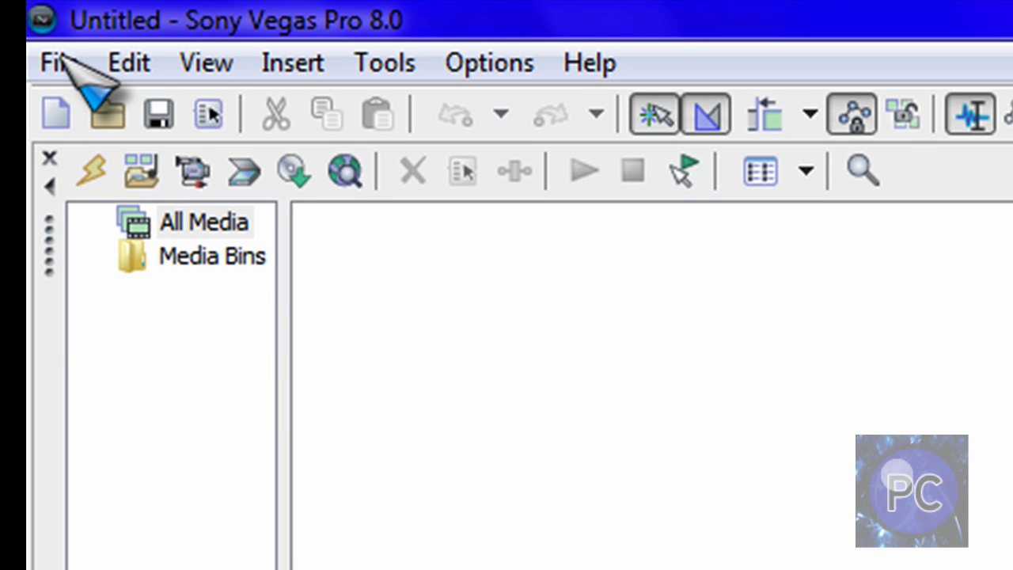
{"action": "left_click", "coordinate": [64, 60]}
{"action": "mouse_move", "coordinate": [254, 426]}
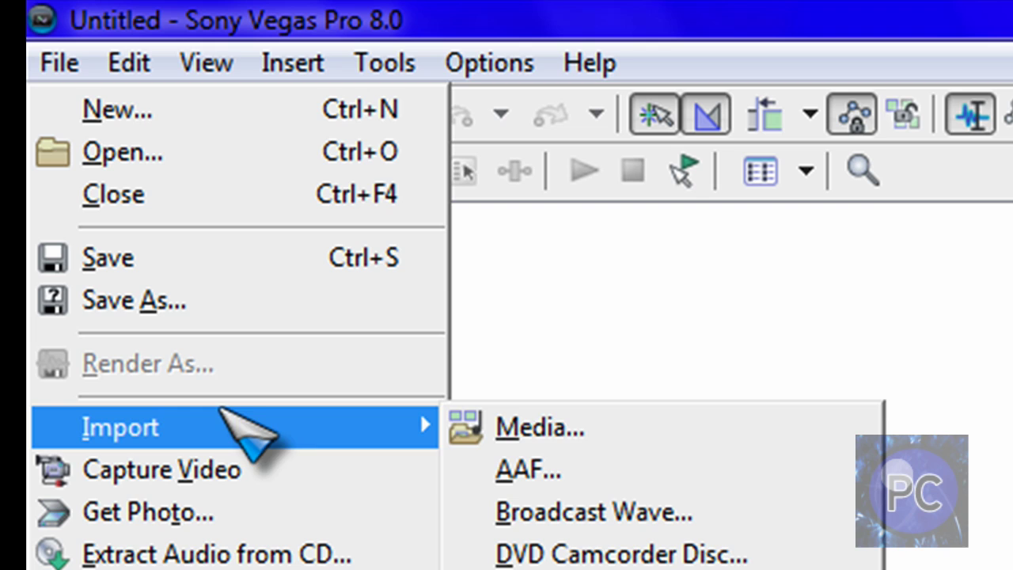
{"action": "left_click", "coordinate": [532, 413]}
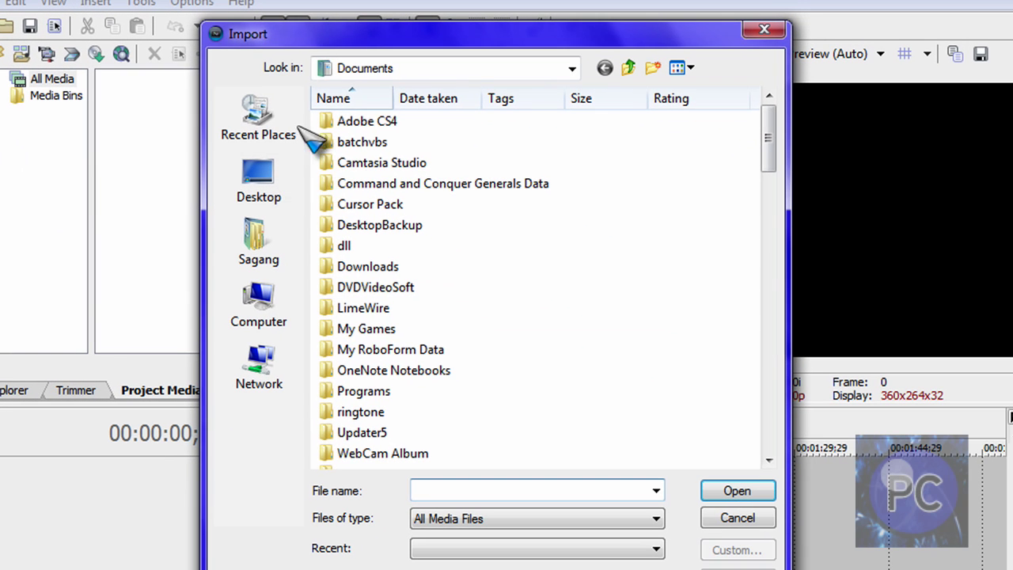
{"action": "left_click", "coordinate": [262, 186]}
{"action": "left_click_drag", "start_coordinate": [515, 320], "coordinate": [473, 305]}
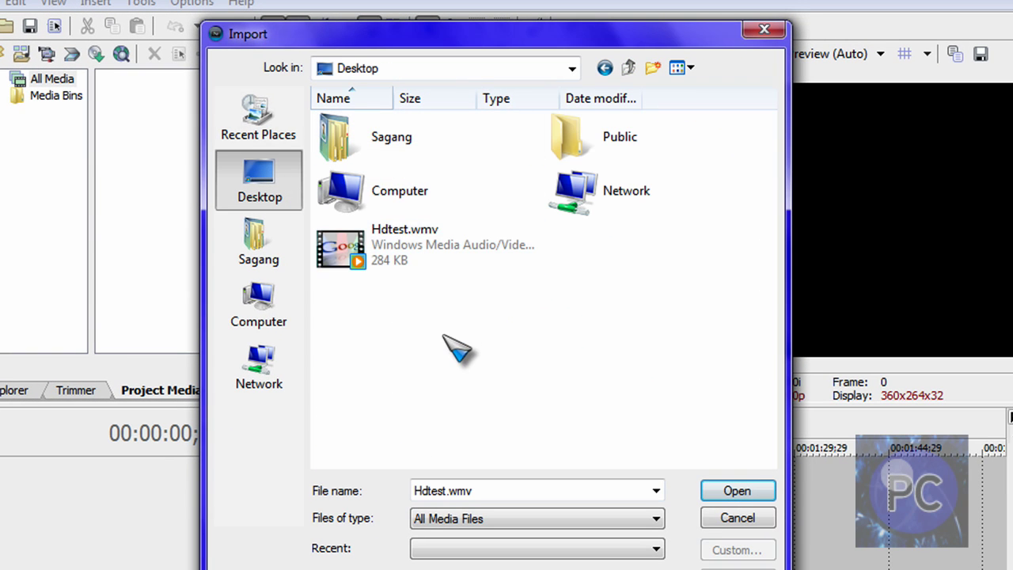
{"action": "left_click", "coordinate": [737, 492]}
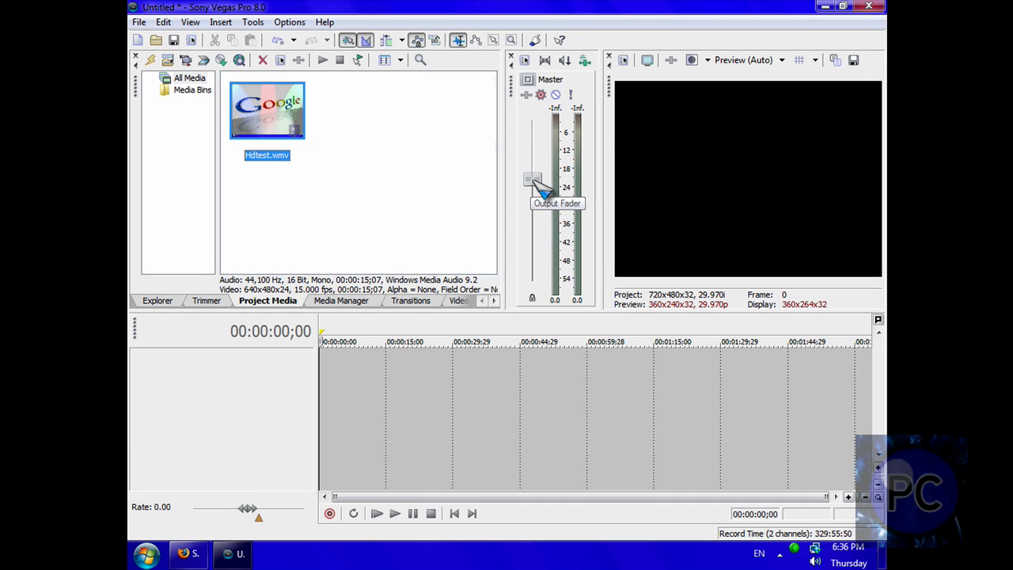
Step: Raise the Master fader to 12.0 and drag Hdtest.wmv onto the timeline
{"action": "left_click", "coordinate": [538, 221]}
{"action": "left_click_drag", "start_coordinate": [538, 181], "coordinate": [547, 111]}
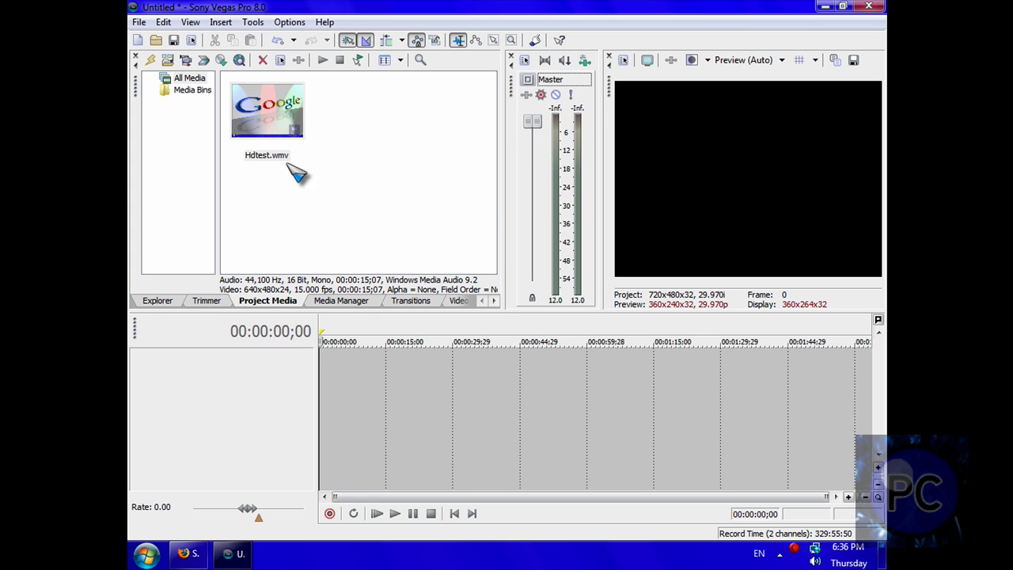
{"action": "left_click_drag", "start_coordinate": [268, 113], "coordinate": [329, 402]}
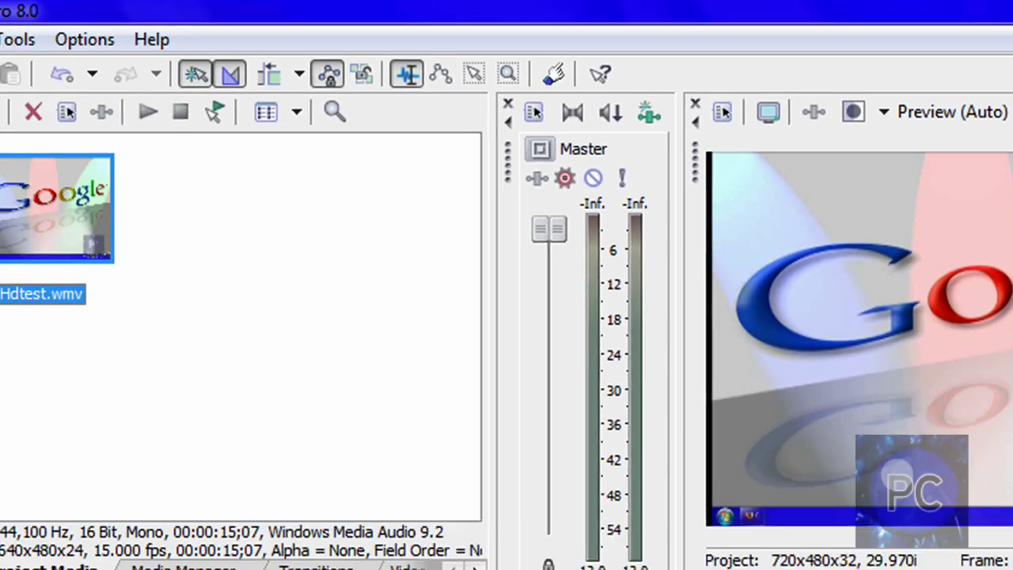
Step: Set Project Properties to the HDV 720-30p 1280x720 template, Best rendering quality, deinterlace None
{"action": "left_click", "coordinate": [19, 32]}
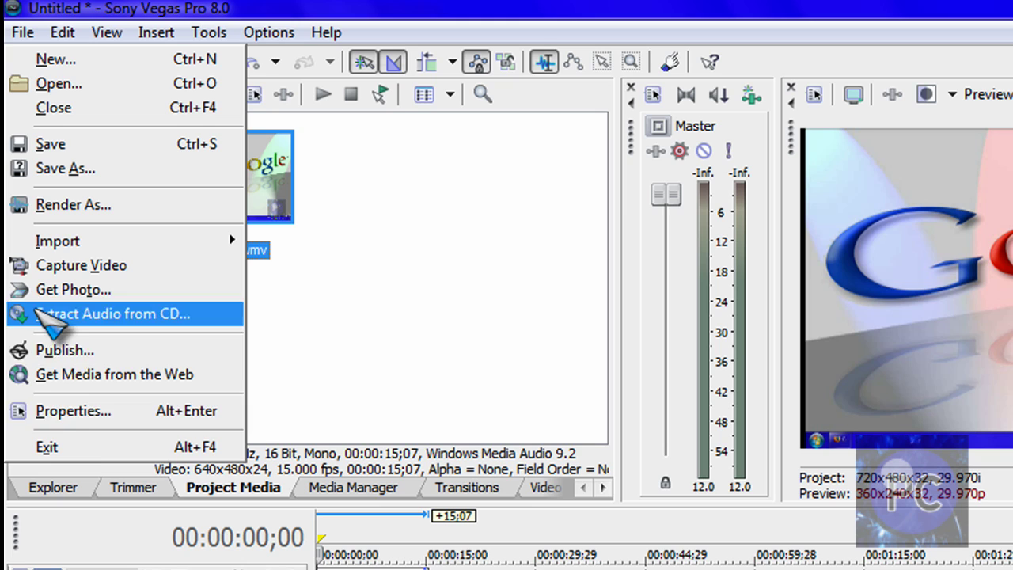
{"action": "left_click", "coordinate": [32, 412]}
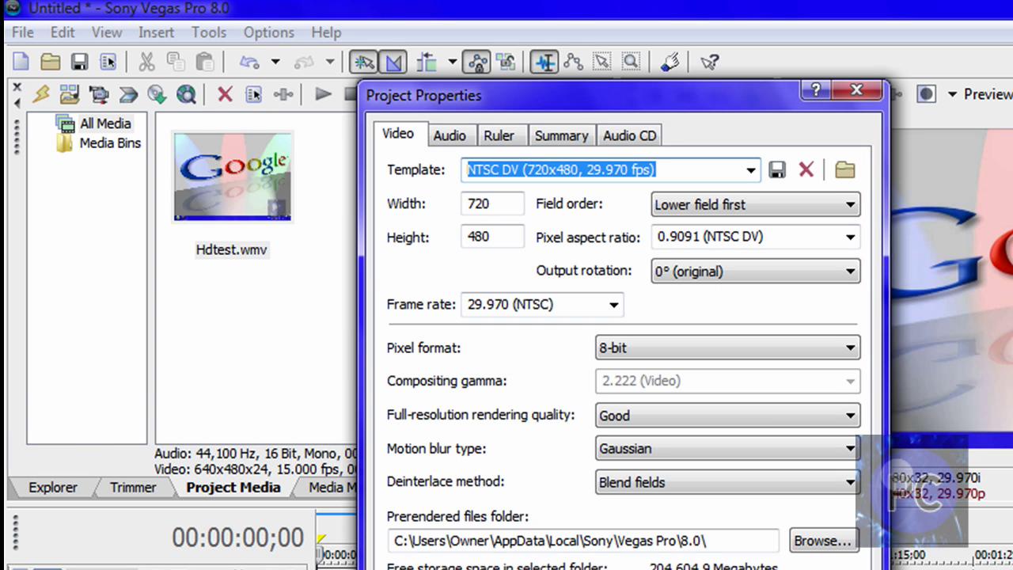
{"action": "left_click", "coordinate": [531, 168]}
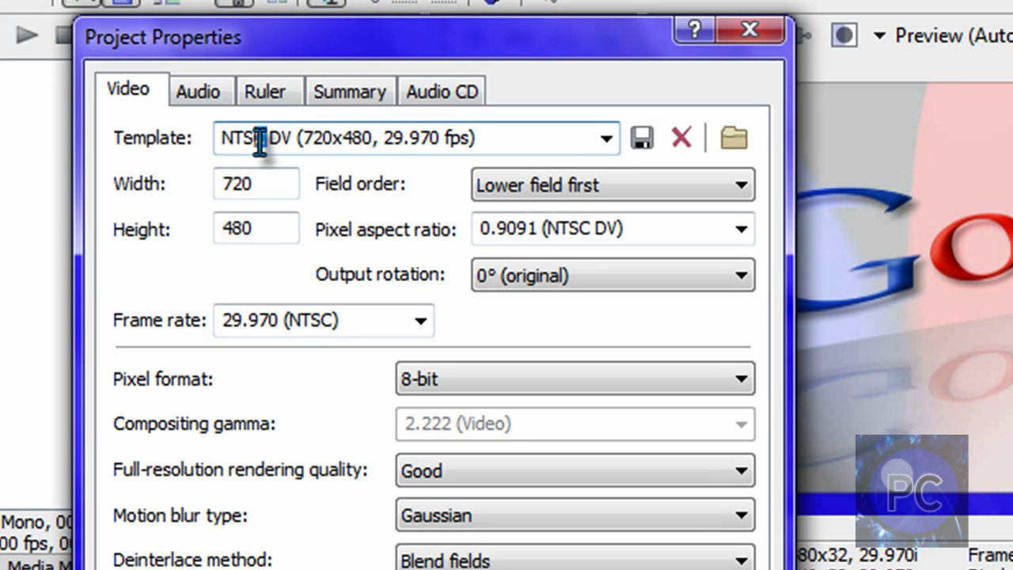
{"action": "left_click_drag", "start_coordinate": [268, 140], "coordinate": [273, 138]}
{"action": "left_click", "coordinate": [603, 140]}
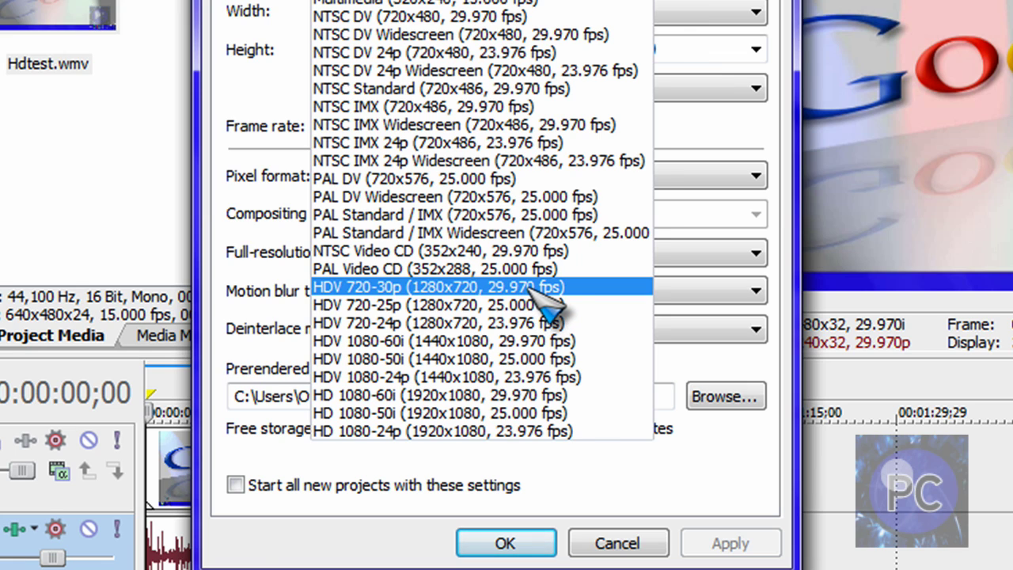
{"action": "left_click", "coordinate": [532, 286]}
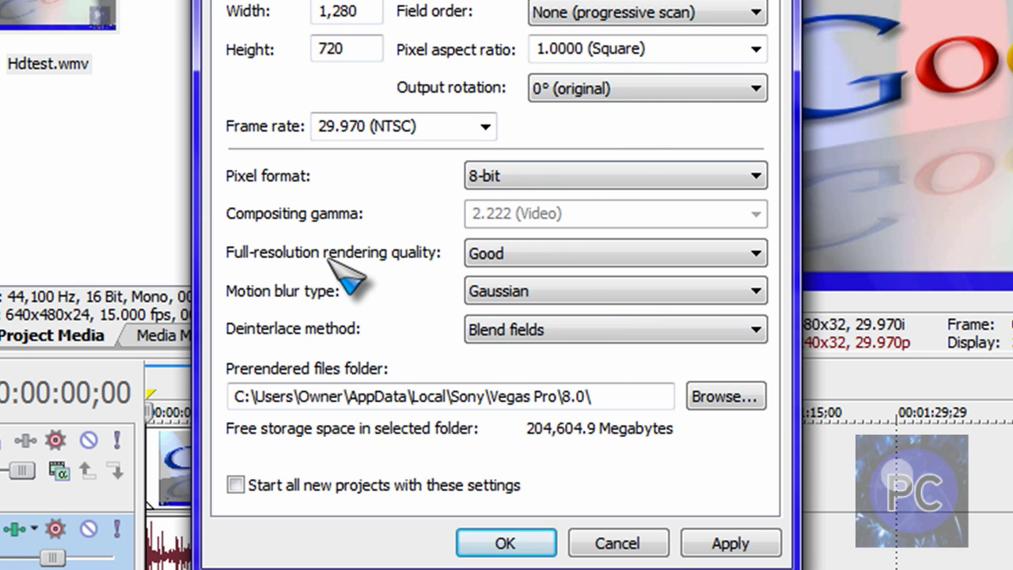
{"action": "left_click", "coordinate": [484, 257]}
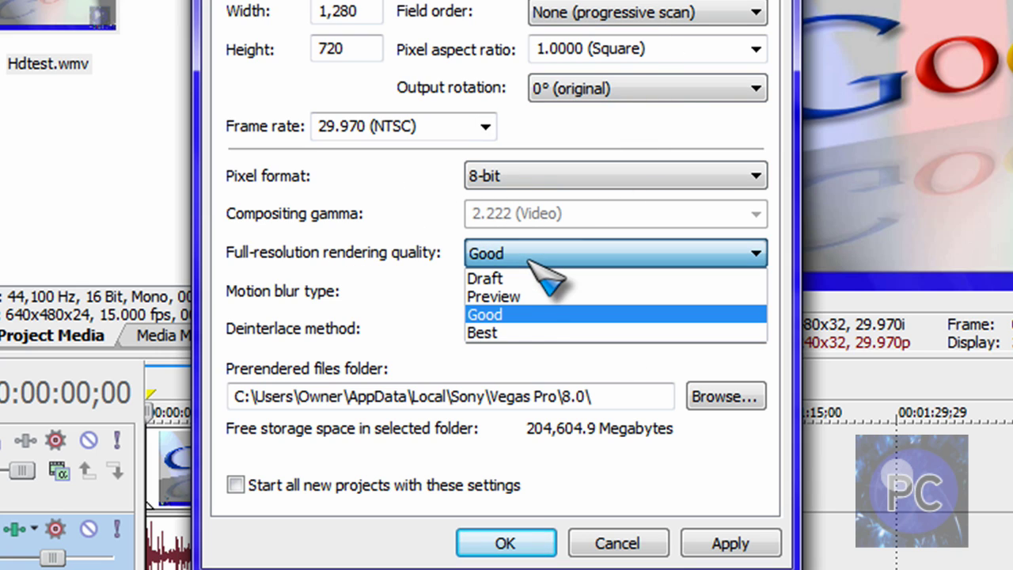
{"action": "left_click", "coordinate": [492, 330]}
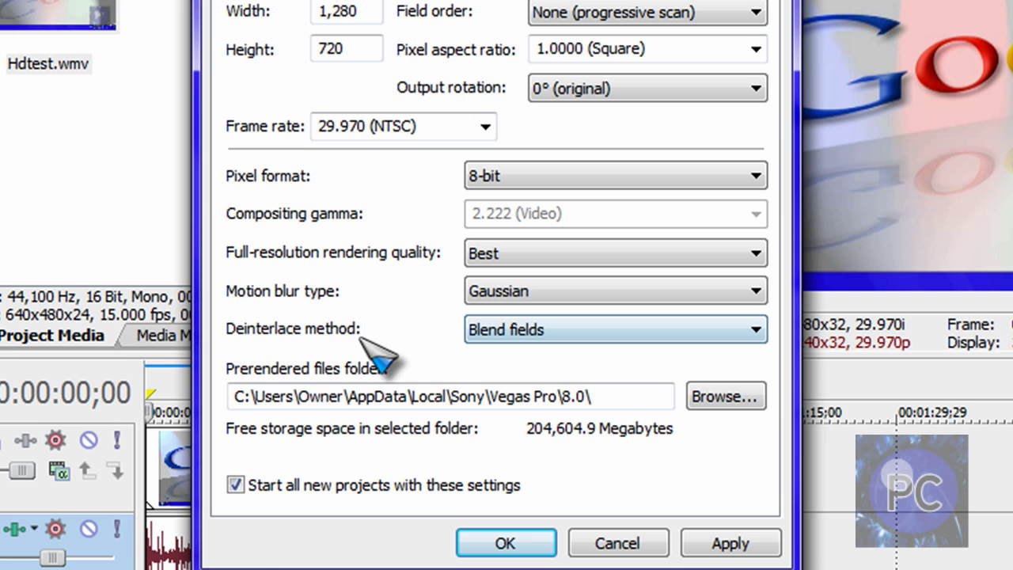
{"action": "left_click", "coordinate": [514, 330]}
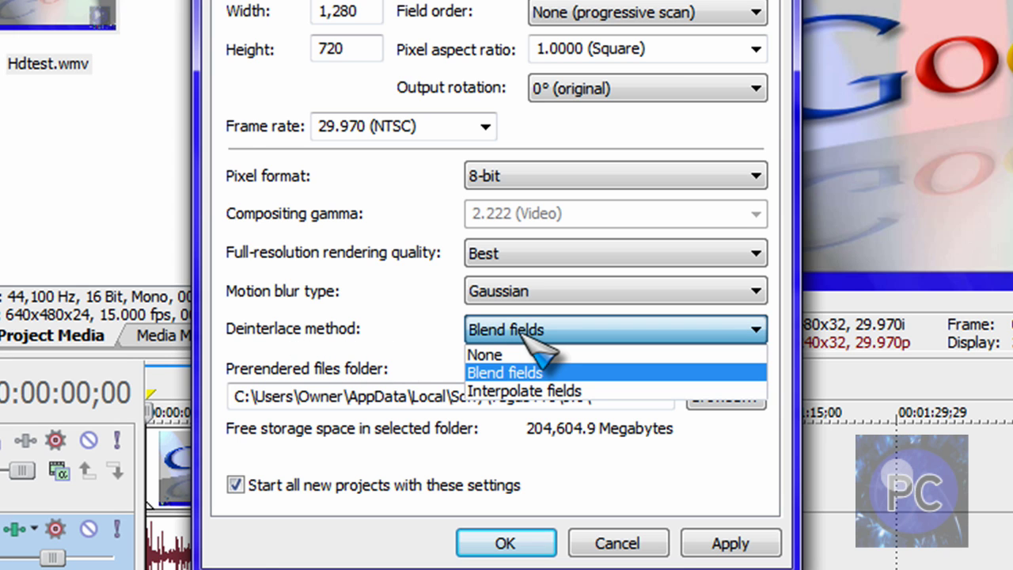
{"action": "left_click", "coordinate": [516, 356]}
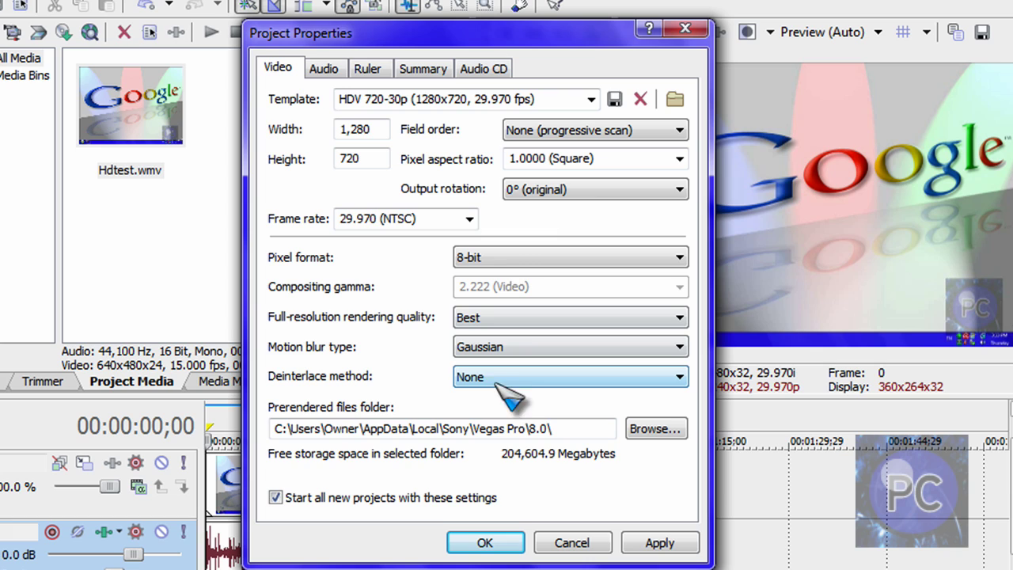
Step: On the Audio tab of Project Properties, keep the master bus mode on Stereo
{"action": "left_click", "coordinate": [331, 72]}
{"action": "left_click", "coordinate": [588, 101]}
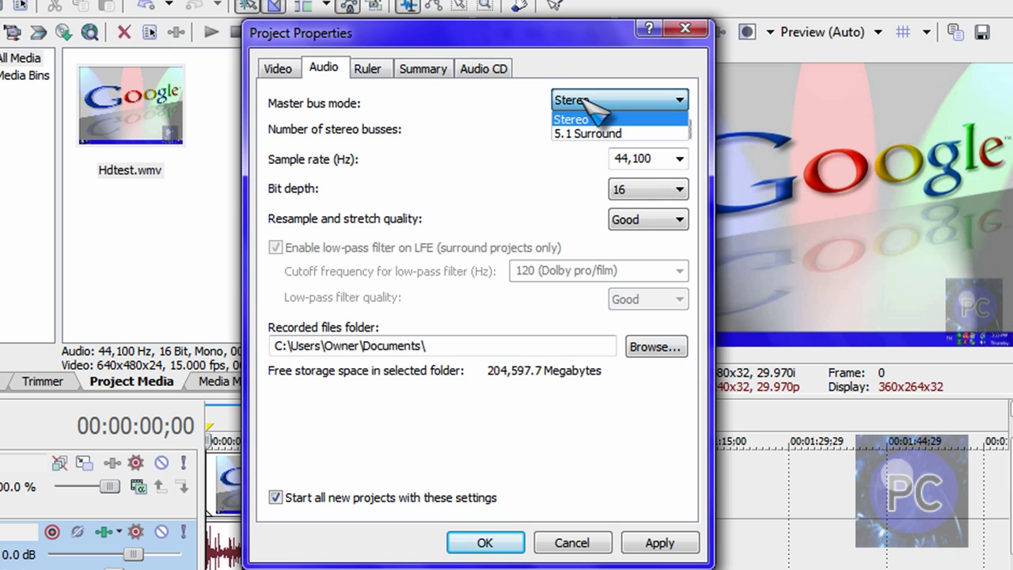
{"action": "left_click", "coordinate": [585, 115]}
{"action": "left_click", "coordinate": [659, 103]}
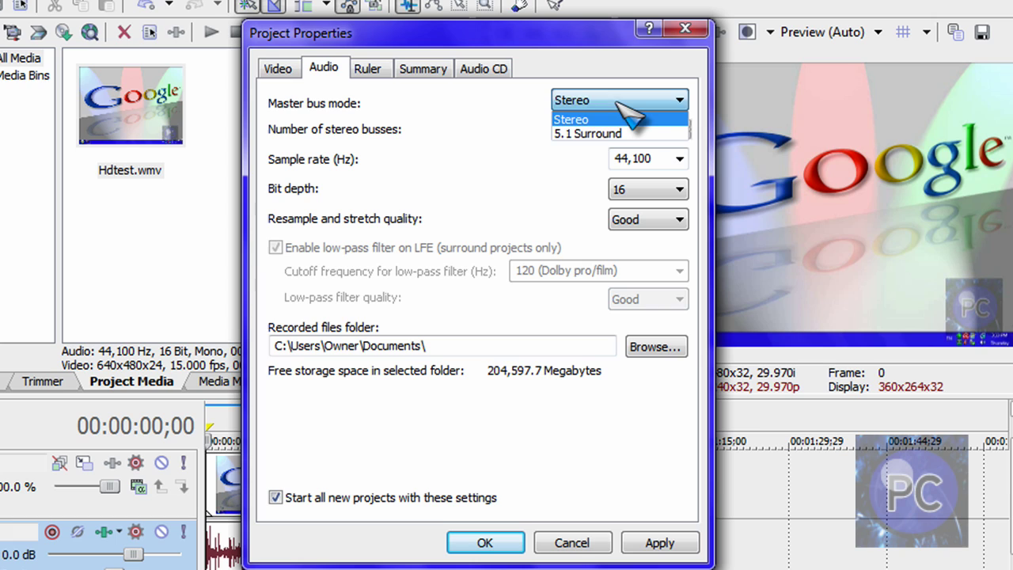
{"action": "left_click", "coordinate": [638, 119]}
{"action": "left_click", "coordinate": [657, 101]}
{"action": "left_click", "coordinate": [670, 102]}
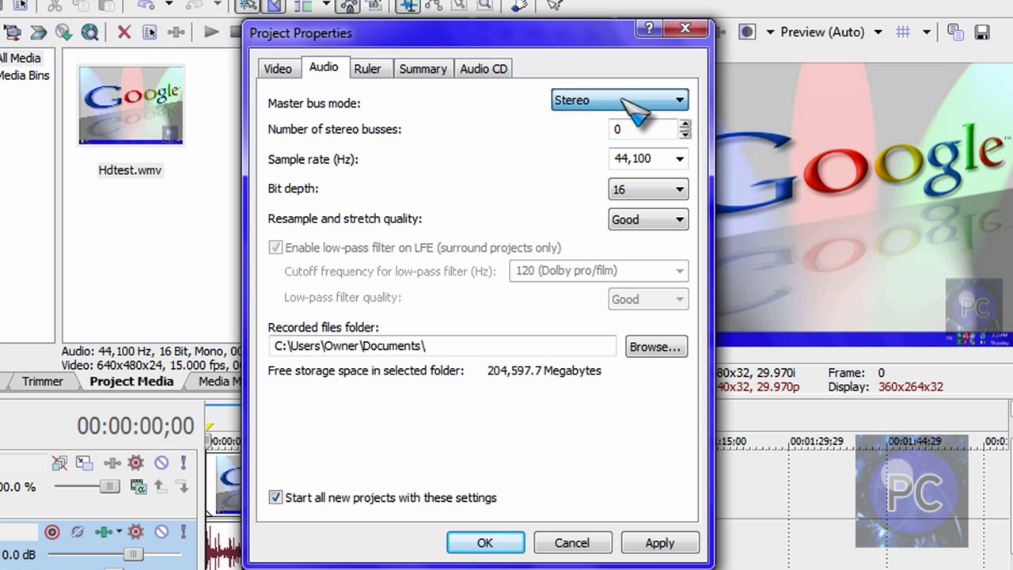
Step: Keep audio at 44,100 Hz, 16-bit, Good resample quality, then apply and close Project Properties
{"action": "left_click", "coordinate": [679, 159]}
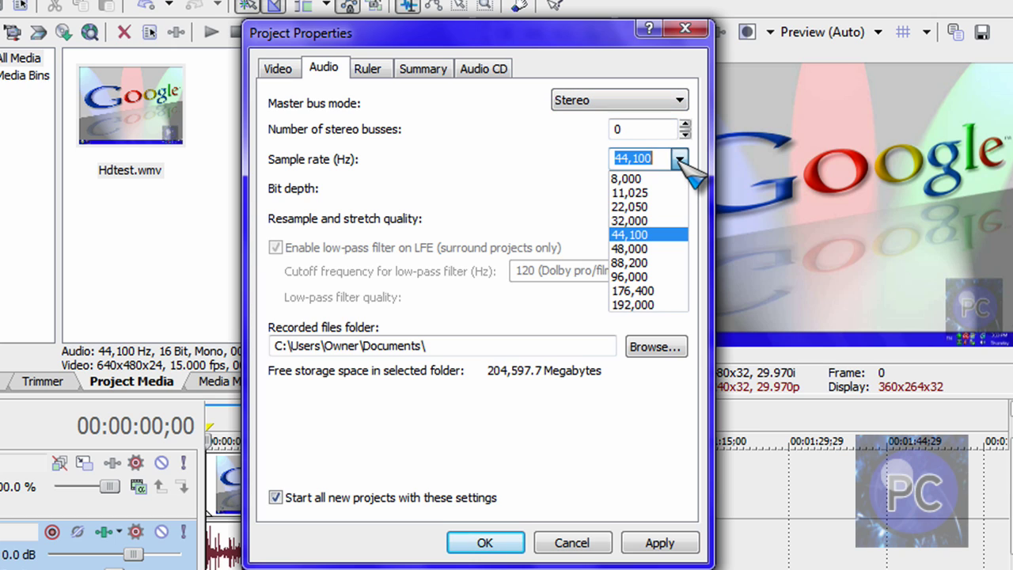
{"action": "key", "text": "Down"}
{"action": "left_click", "coordinate": [680, 160]}
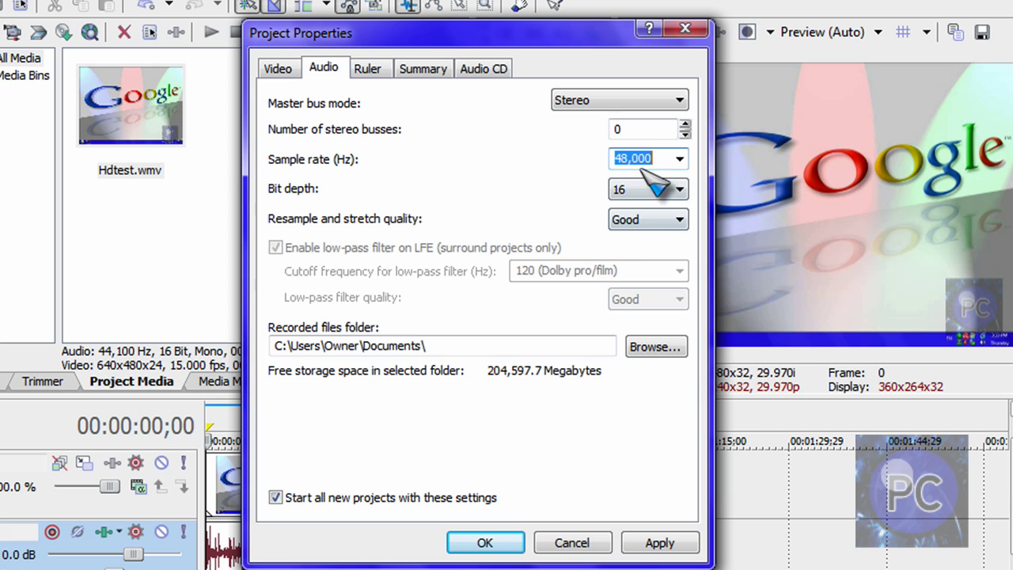
{"action": "left_click", "coordinate": [679, 159]}
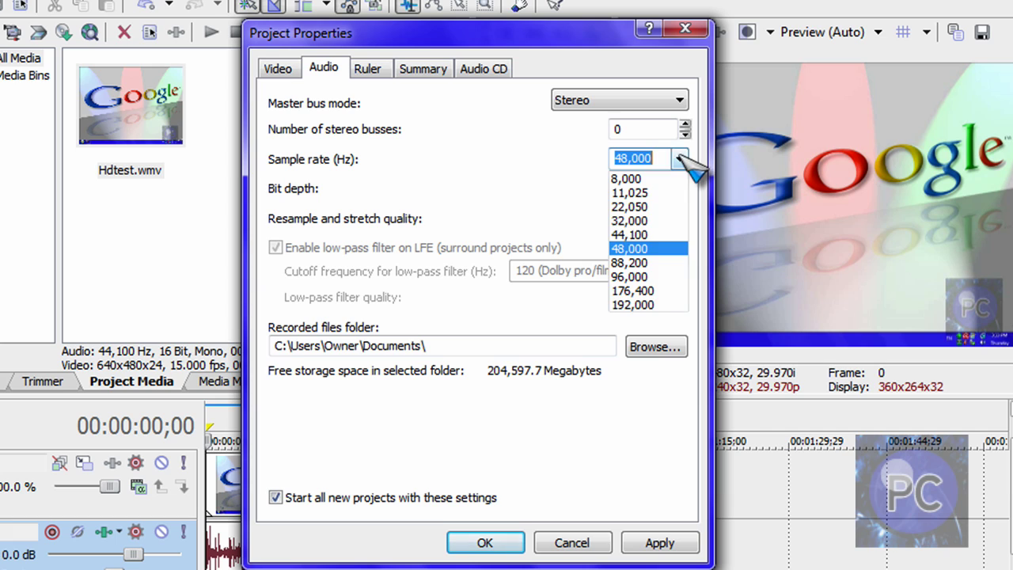
{"action": "left_click", "coordinate": [633, 235]}
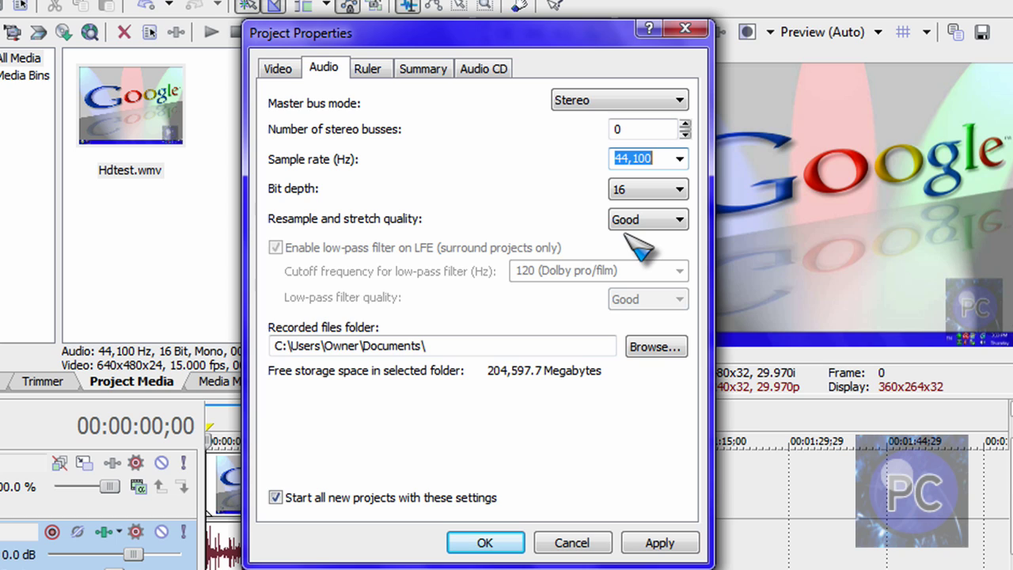
{"action": "left_click", "coordinate": [649, 198]}
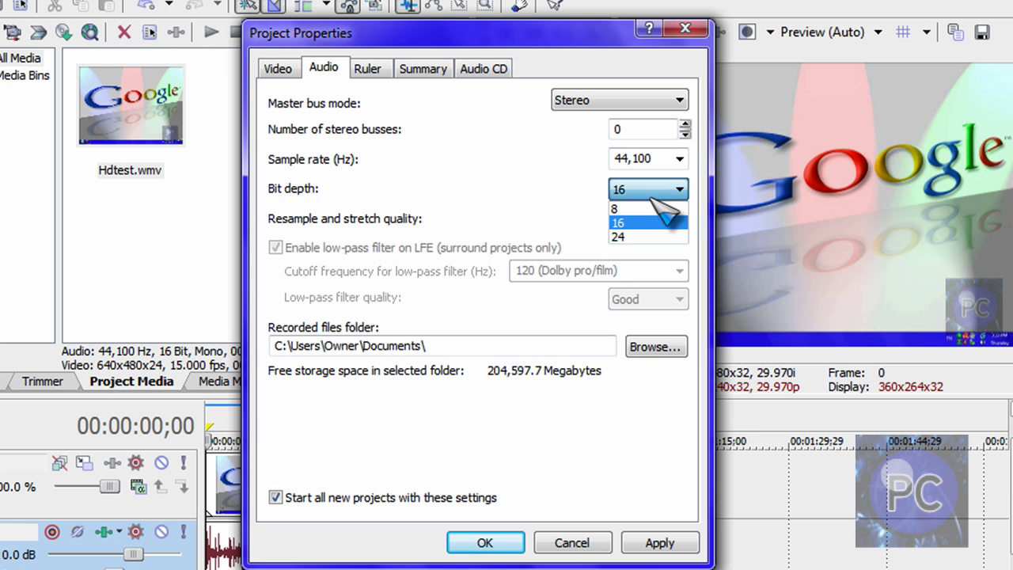
{"action": "left_click", "coordinate": [651, 197]}
{"action": "left_click", "coordinate": [679, 220]}
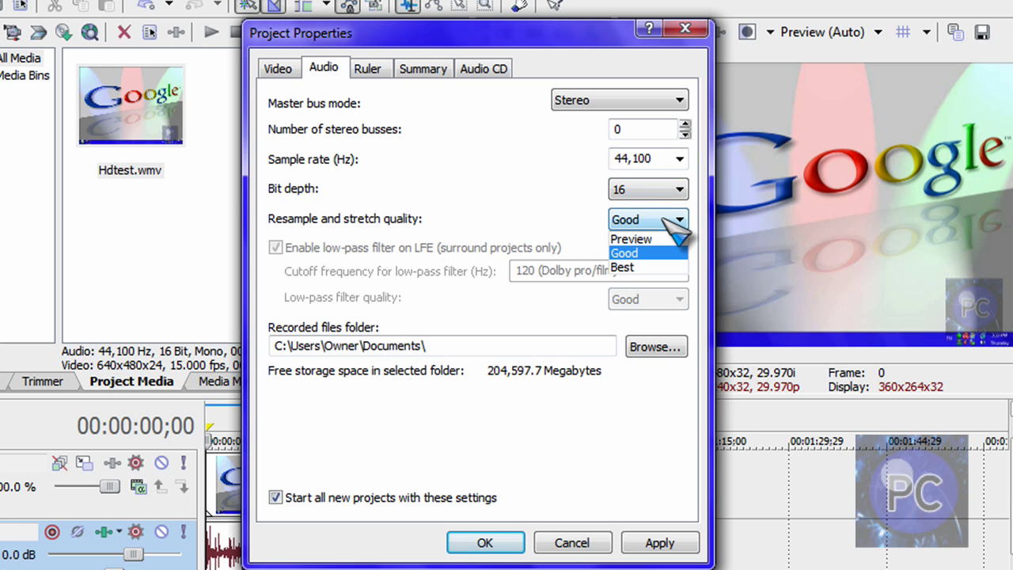
{"action": "left_click", "coordinate": [638, 254]}
{"action": "left_click", "coordinate": [660, 543]}
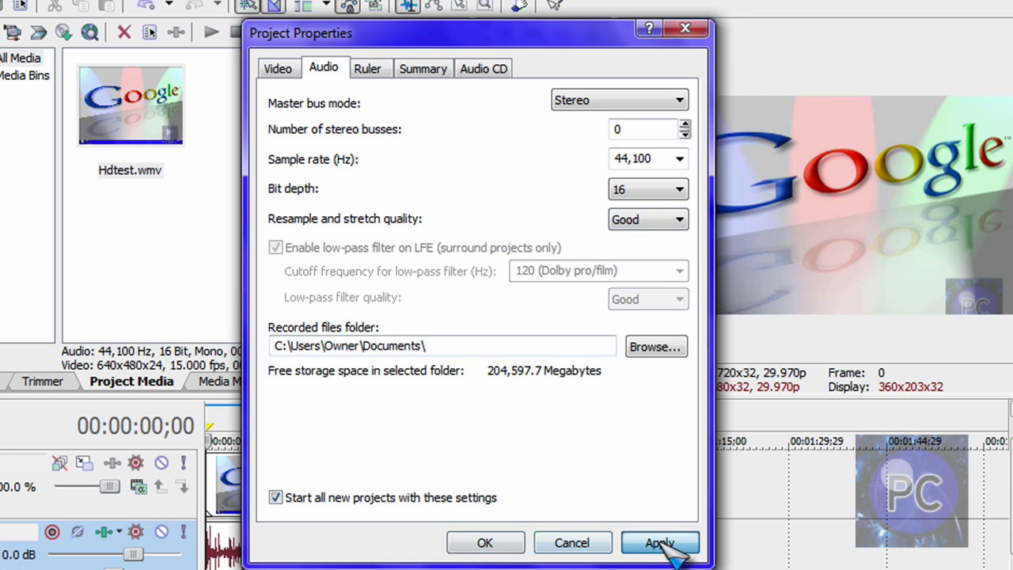
{"action": "left_click", "coordinate": [511, 543]}
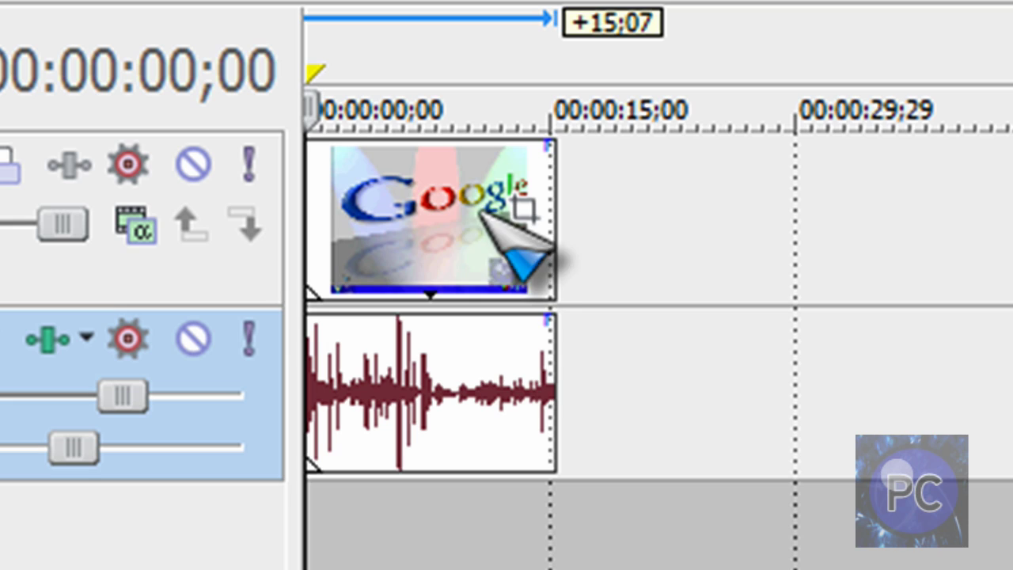
Step: Uncheck Maintain Aspect Ratio under Switches for the Google video clip
{"action": "left_click", "coordinate": [461, 230]}
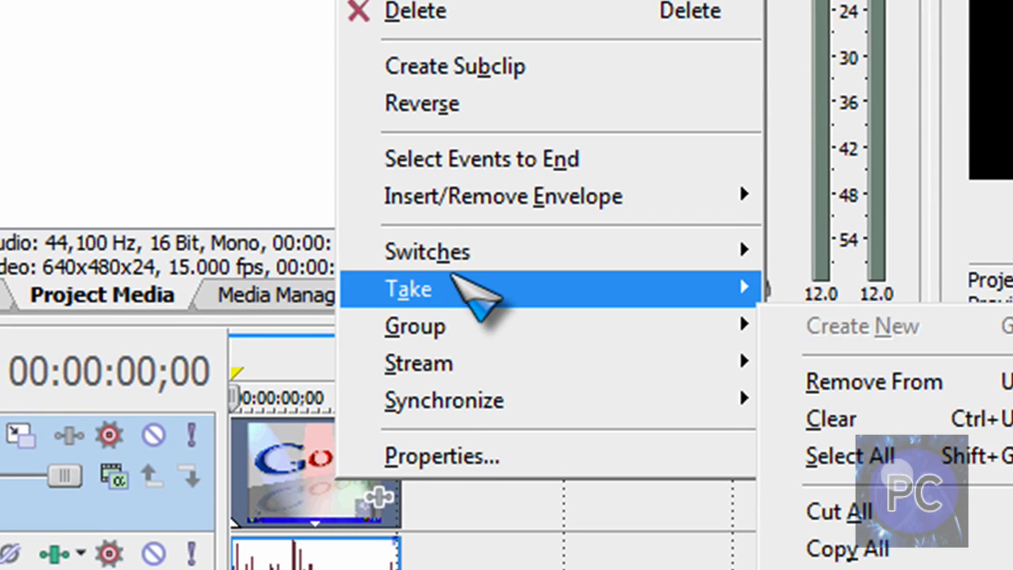
{"action": "mouse_move", "coordinate": [531, 100]}
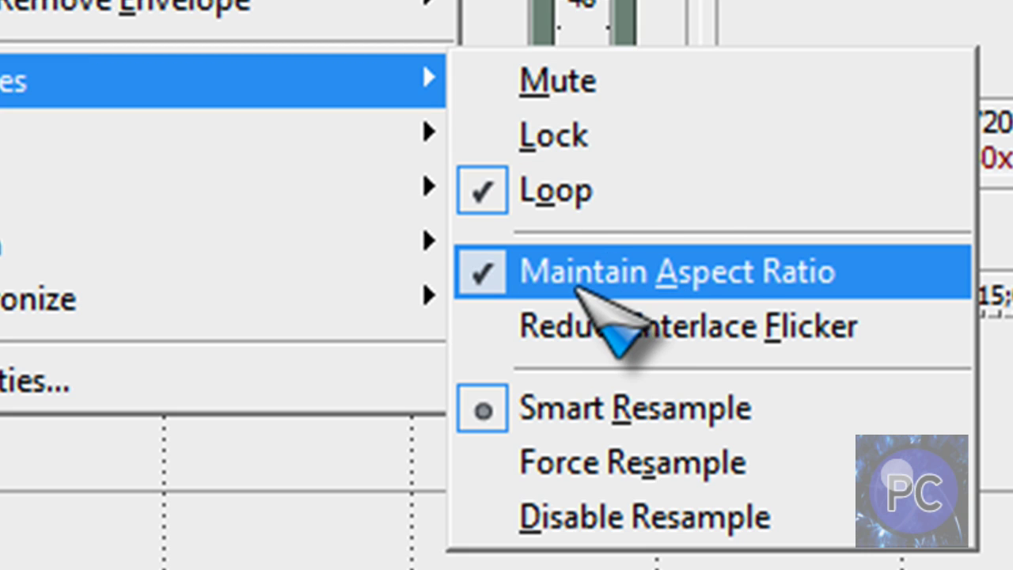
{"action": "left_click", "coordinate": [629, 272]}
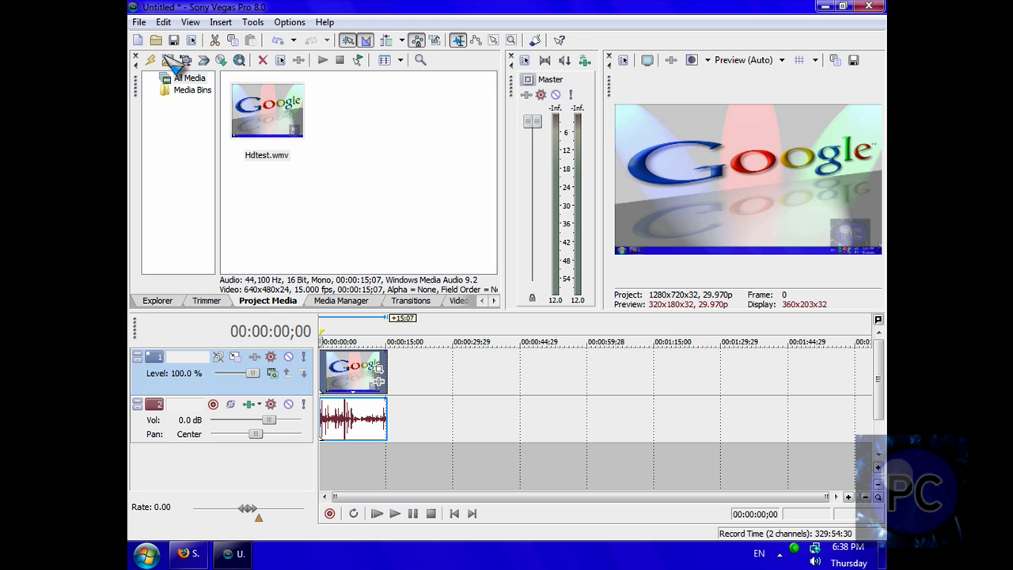
Step: Open Render As with Default Template and Windows Media Video V9 (*.wmv) output
{"action": "left_click", "coordinate": [140, 23]}
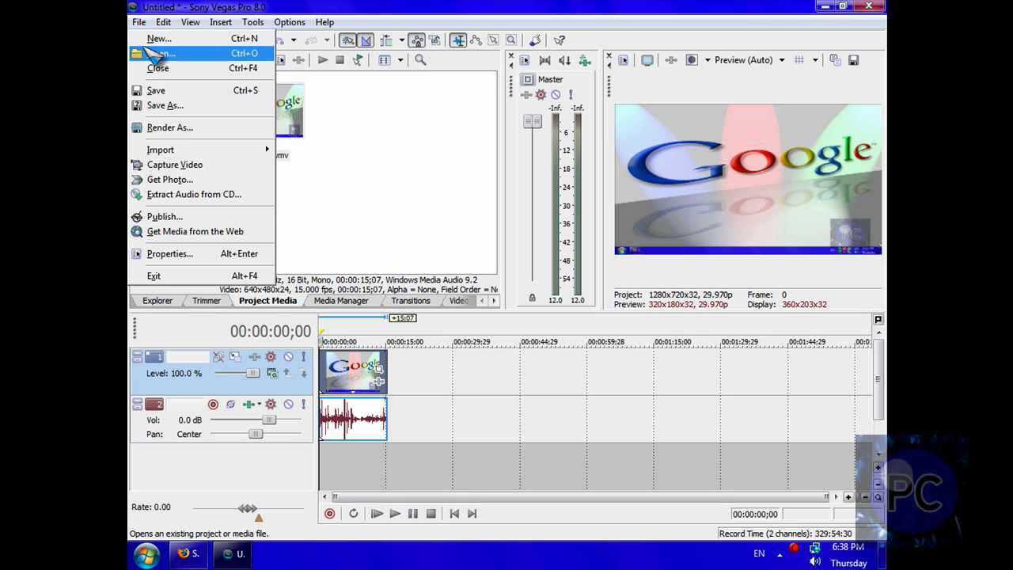
{"action": "left_click", "coordinate": [168, 127]}
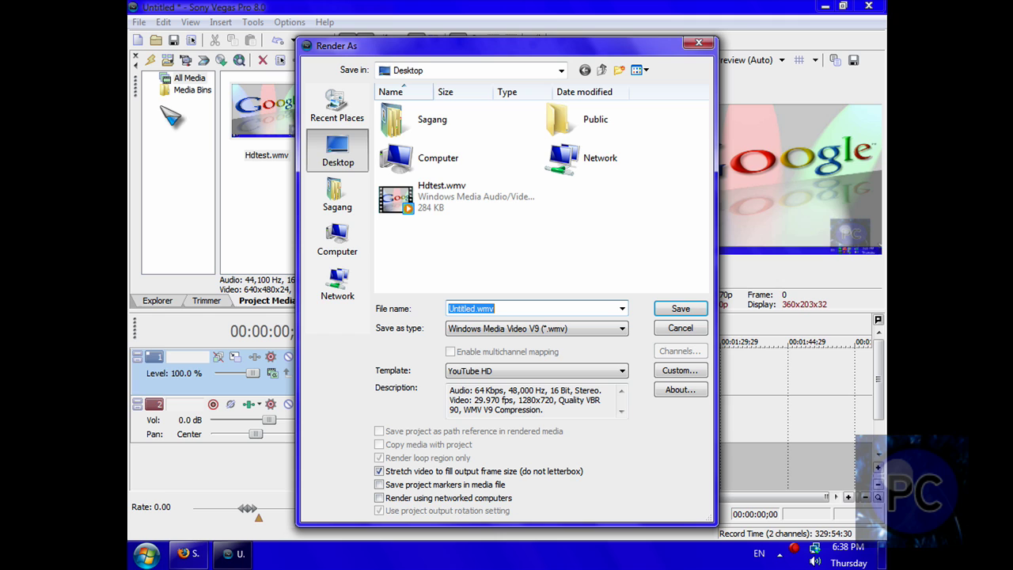
{"action": "left_click_drag", "start_coordinate": [475, 45], "coordinate": [472, 39]}
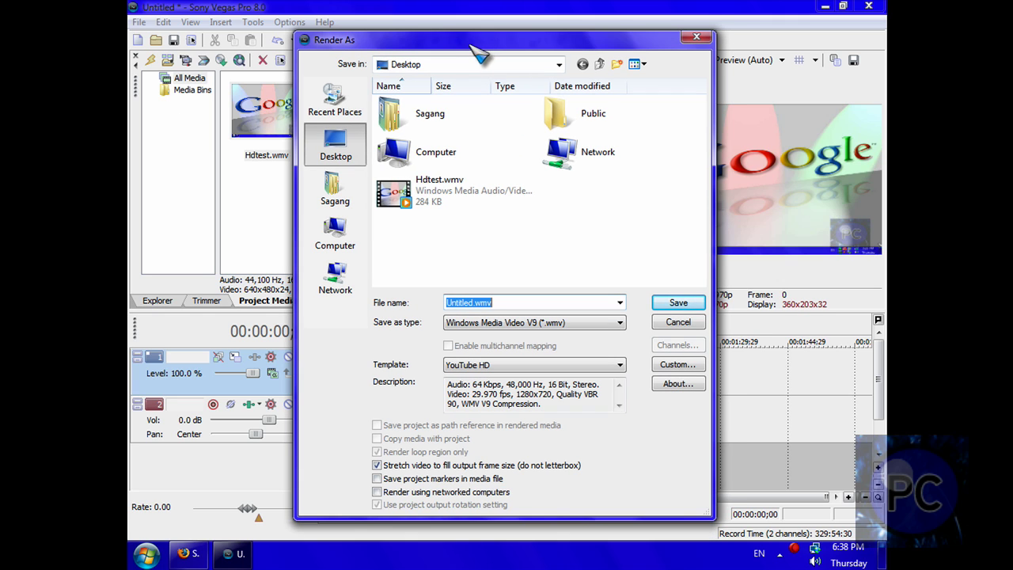
{"action": "left_click", "coordinate": [507, 369]}
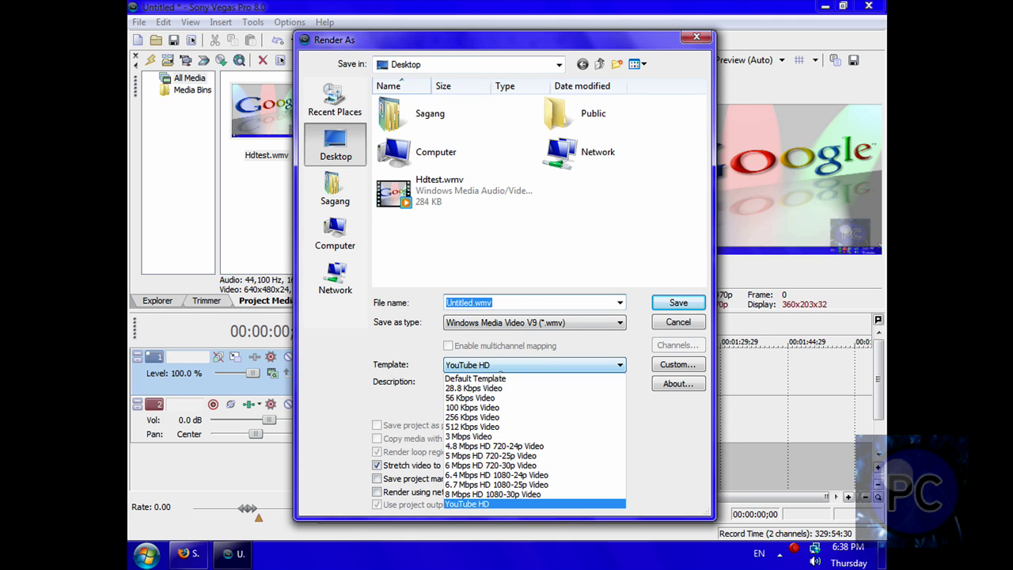
{"action": "left_click", "coordinate": [491, 380]}
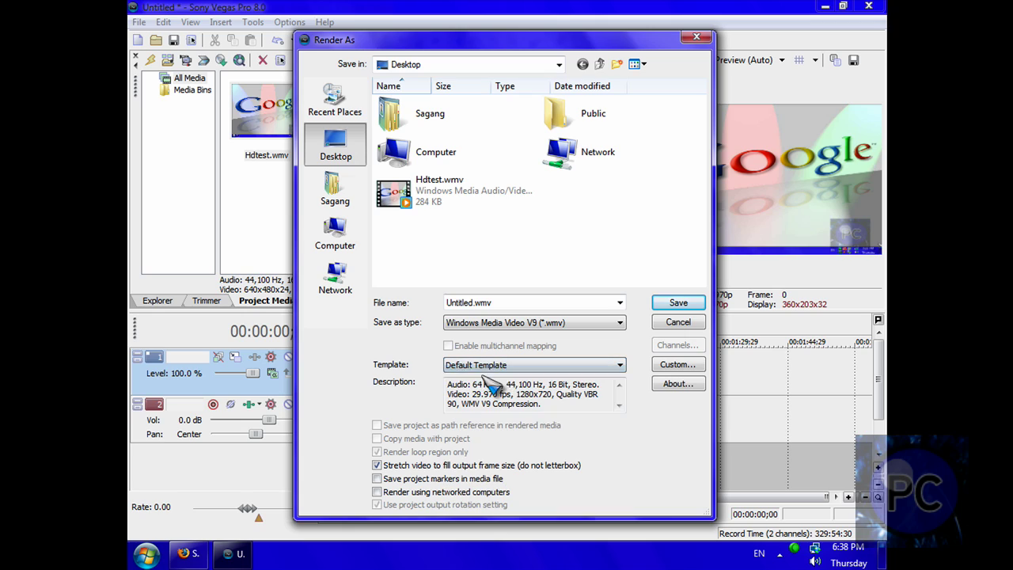
{"action": "left_click", "coordinate": [531, 324]}
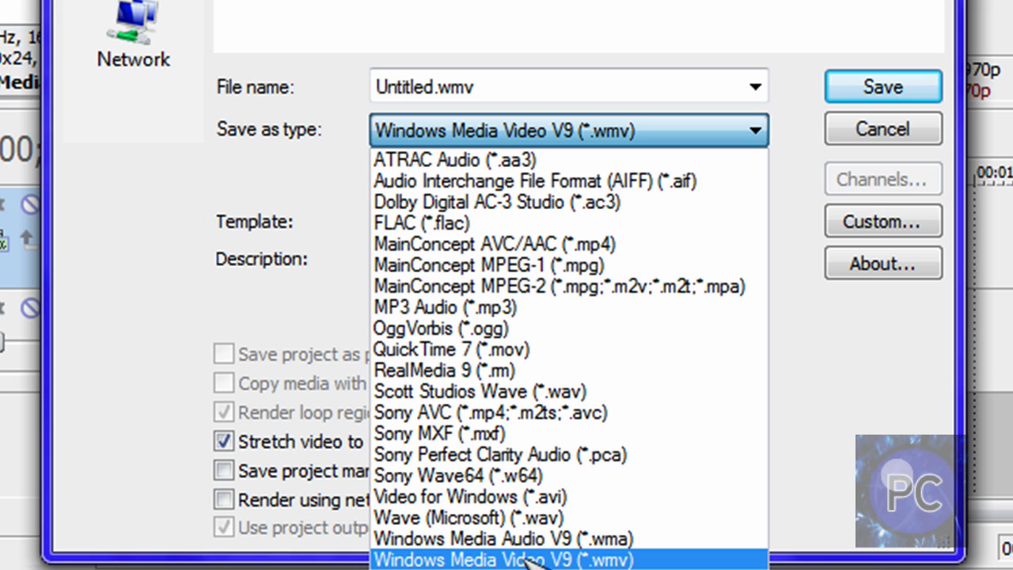
{"action": "left_click", "coordinate": [603, 560]}
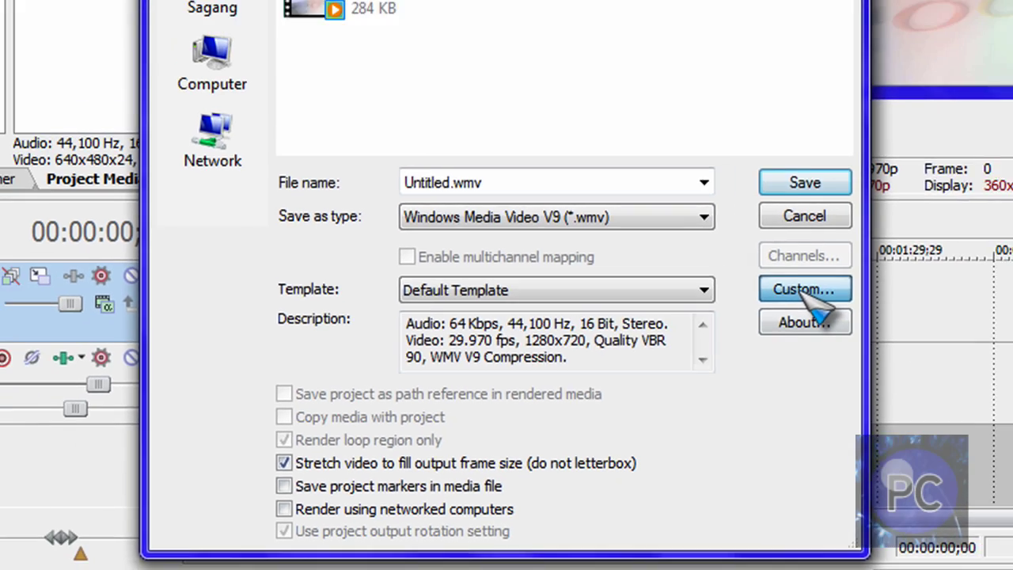
Step: Open the custom template settings and keep video rendering quality at Best
{"action": "left_click", "coordinate": [880, 221]}
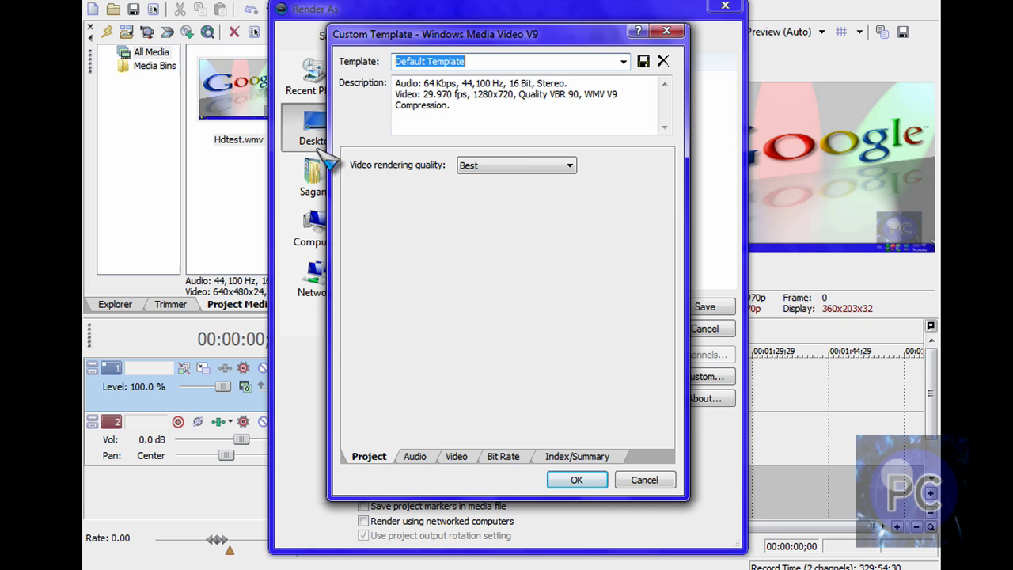
{"action": "left_click", "coordinate": [520, 168]}
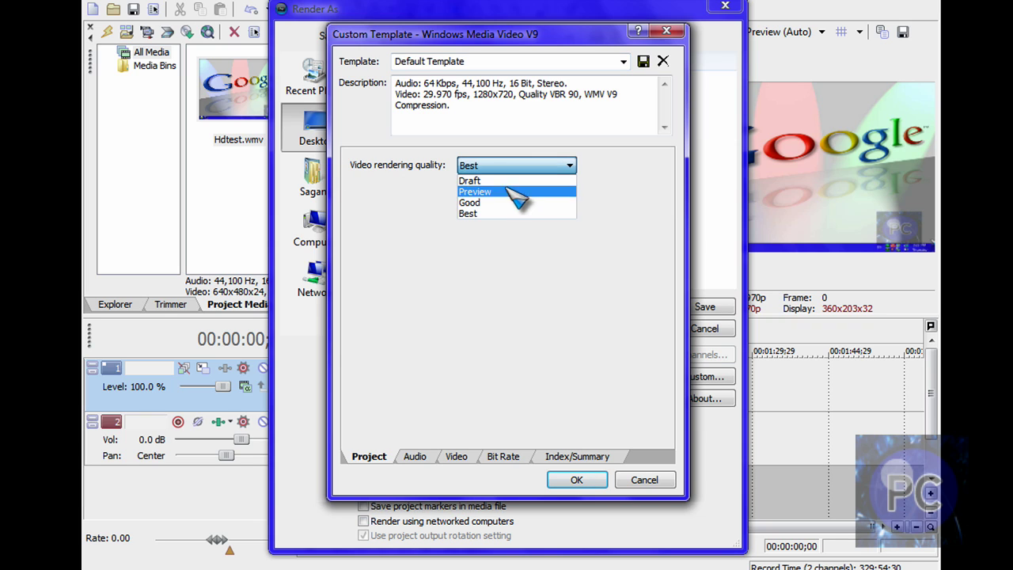
{"action": "left_click", "coordinate": [506, 203]}
{"action": "left_click", "coordinate": [507, 168]}
{"action": "left_click", "coordinate": [491, 214]}
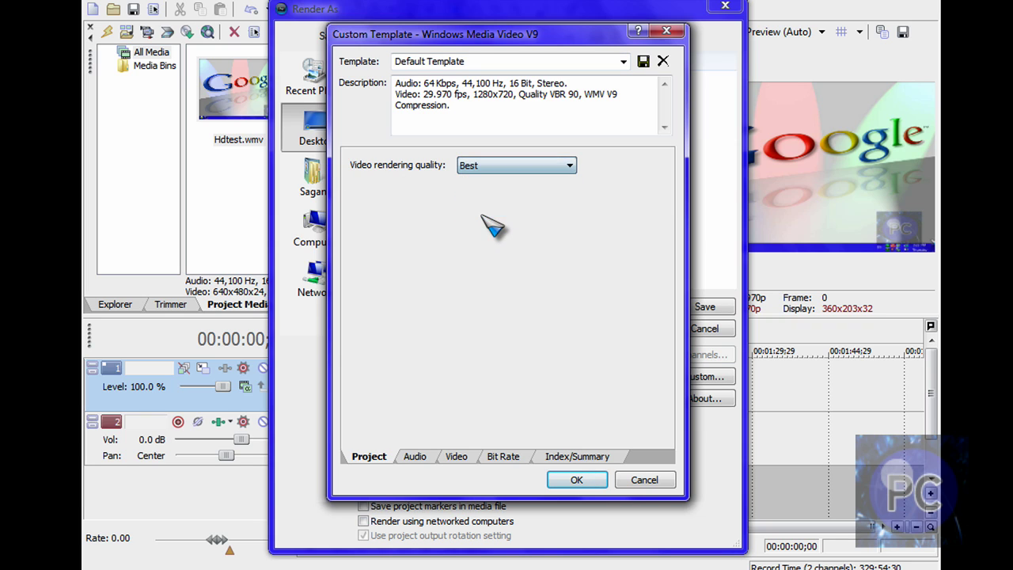
Step: Set template audio to CBR, Windows Media Audio 9.2, 128 kbps, 44 kHz stereo
{"action": "left_click", "coordinate": [415, 458]}
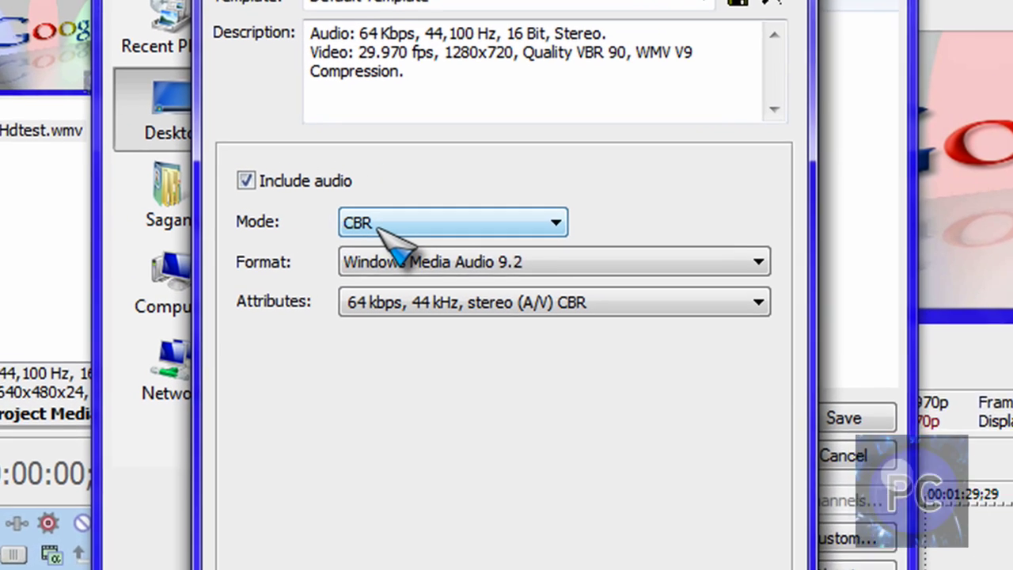
{"action": "left_click", "coordinate": [439, 195]}
{"action": "left_click", "coordinate": [364, 231]}
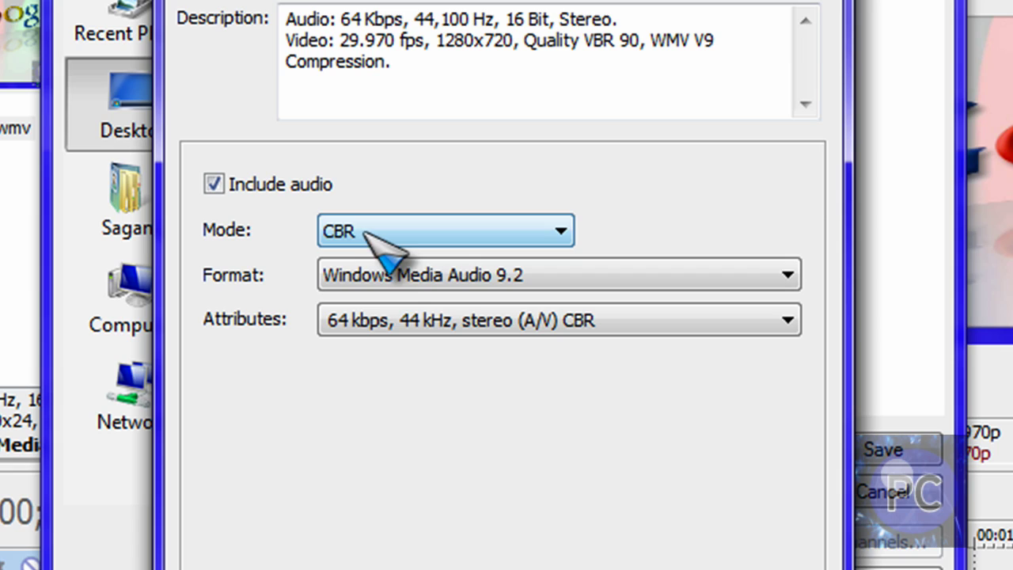
{"action": "left_click", "coordinate": [701, 283]}
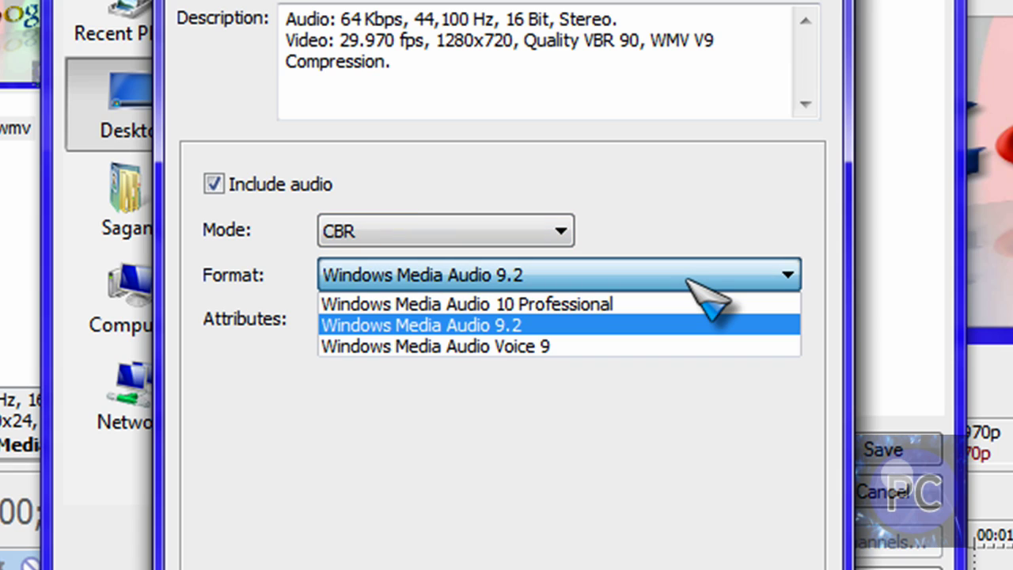
{"action": "left_click", "coordinate": [688, 279]}
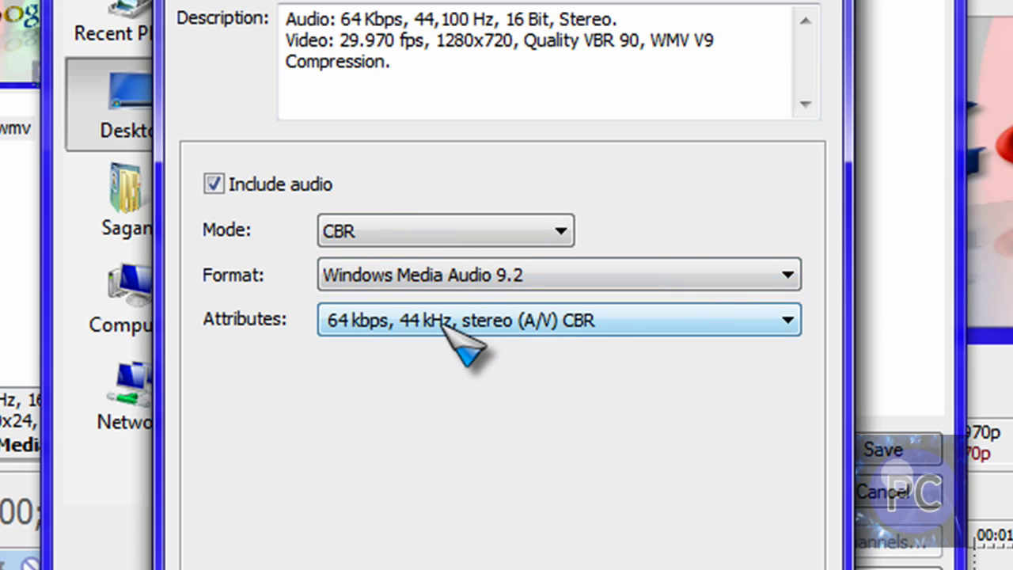
{"action": "left_click", "coordinate": [445, 319]}
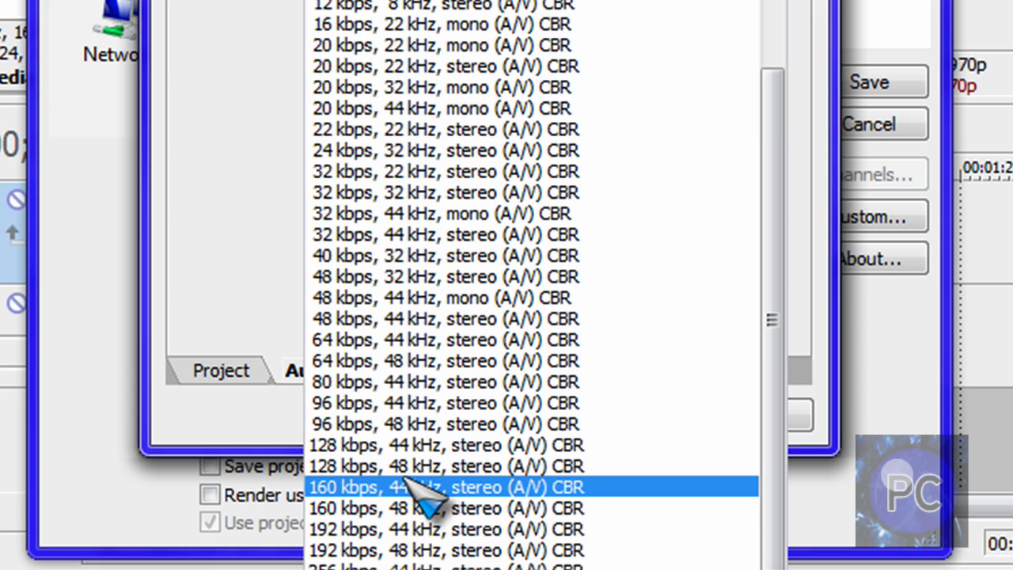
{"action": "left_click", "coordinate": [419, 445]}
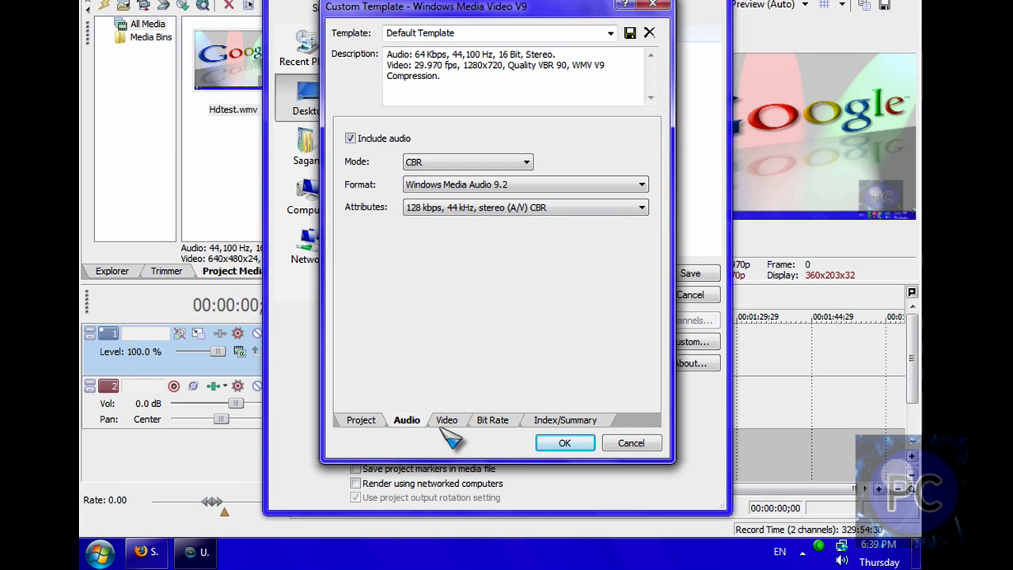
Step: On the Video tab, keep CBR mode, Windows Media Video 9 and High definition (1280x720)
{"action": "left_click", "coordinate": [443, 416]}
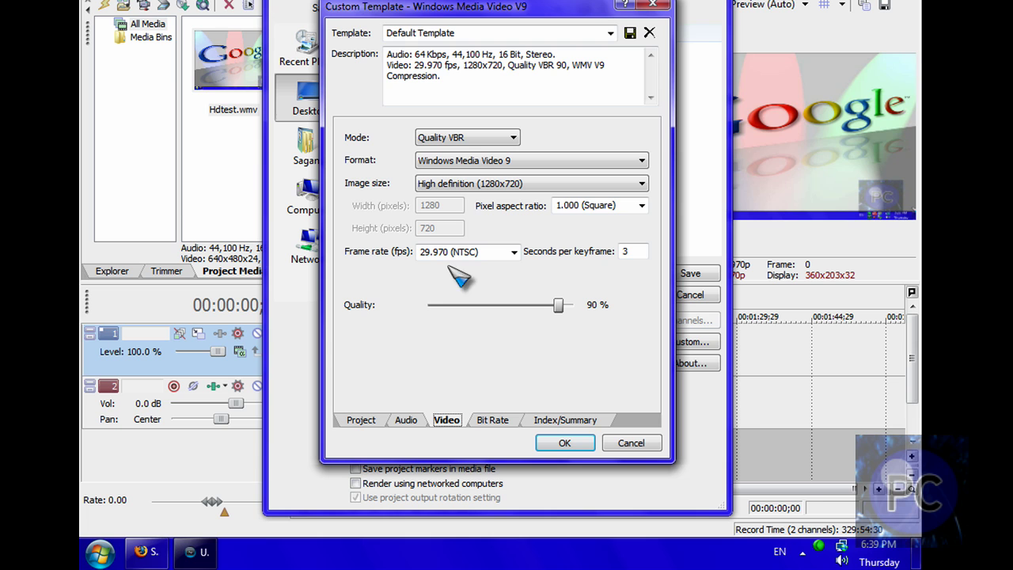
{"action": "left_click", "coordinate": [467, 138]}
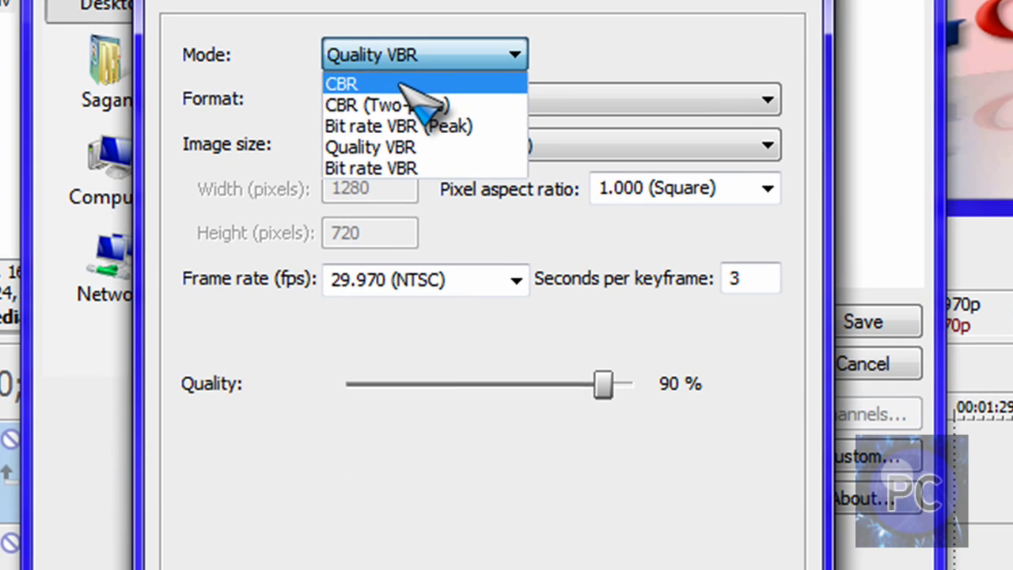
{"action": "left_click", "coordinate": [455, 151]}
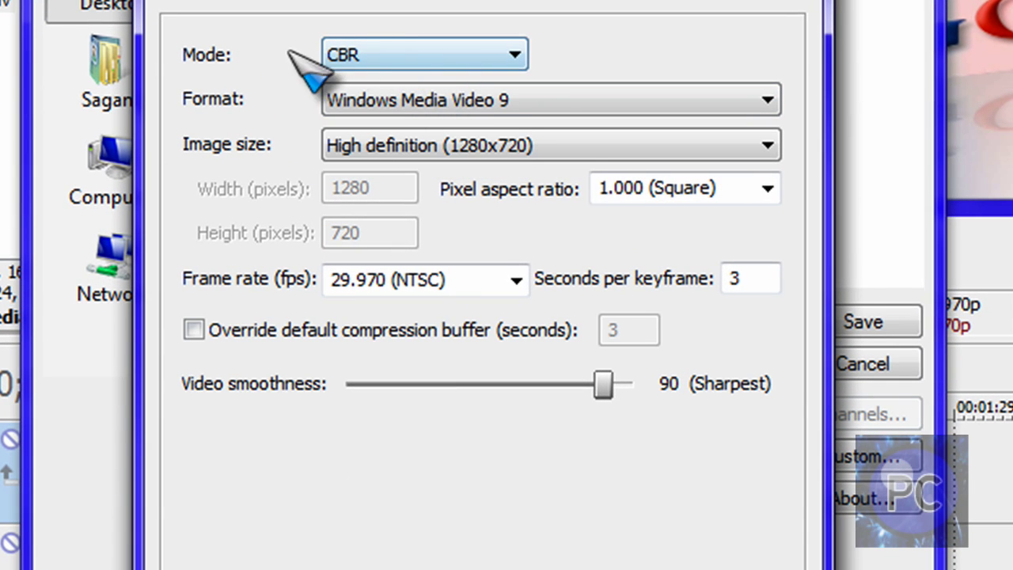
{"action": "left_click", "coordinate": [482, 110]}
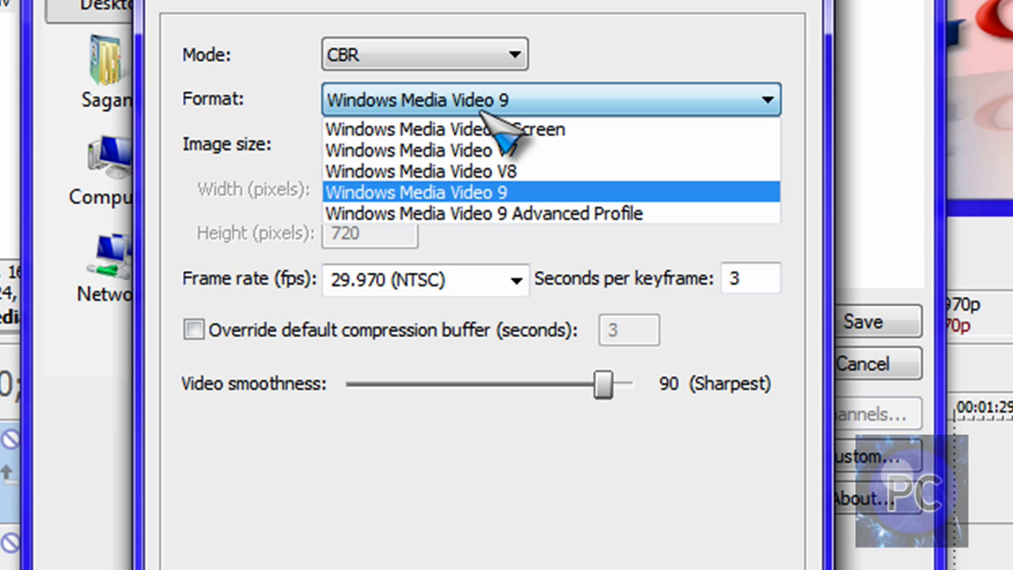
{"action": "left_click", "coordinate": [478, 106]}
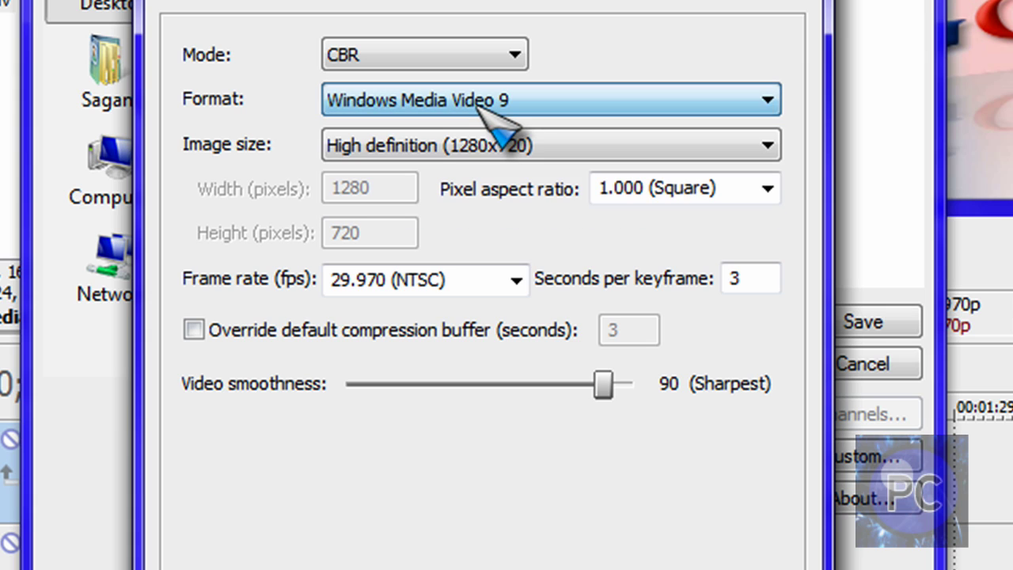
{"action": "left_click", "coordinate": [464, 152]}
{"action": "left_click", "coordinate": [459, 153]}
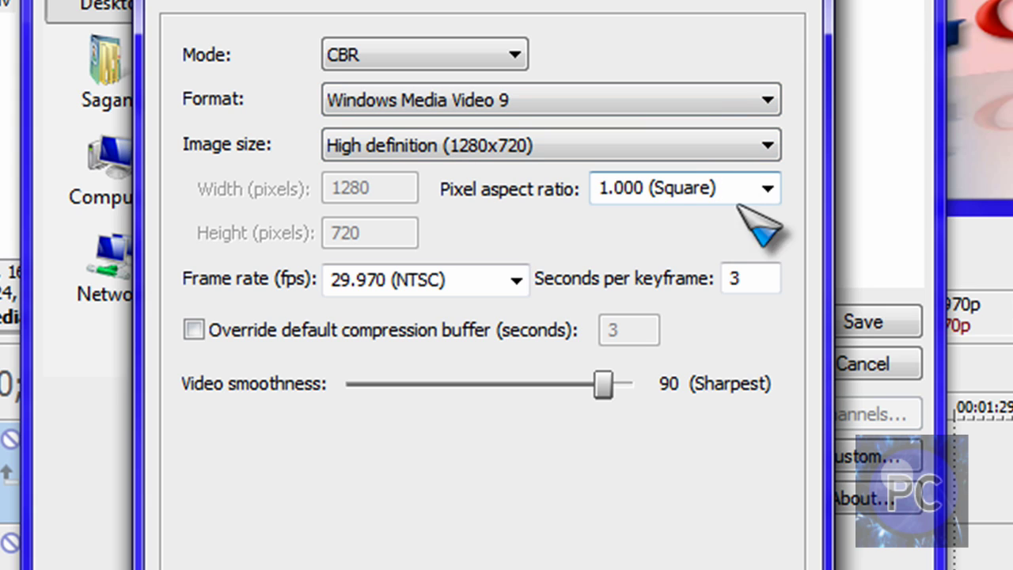
Step: Keep the 29.970 (NTSC) frame rate and raise Video smoothness to 100
{"action": "left_click", "coordinate": [517, 281]}
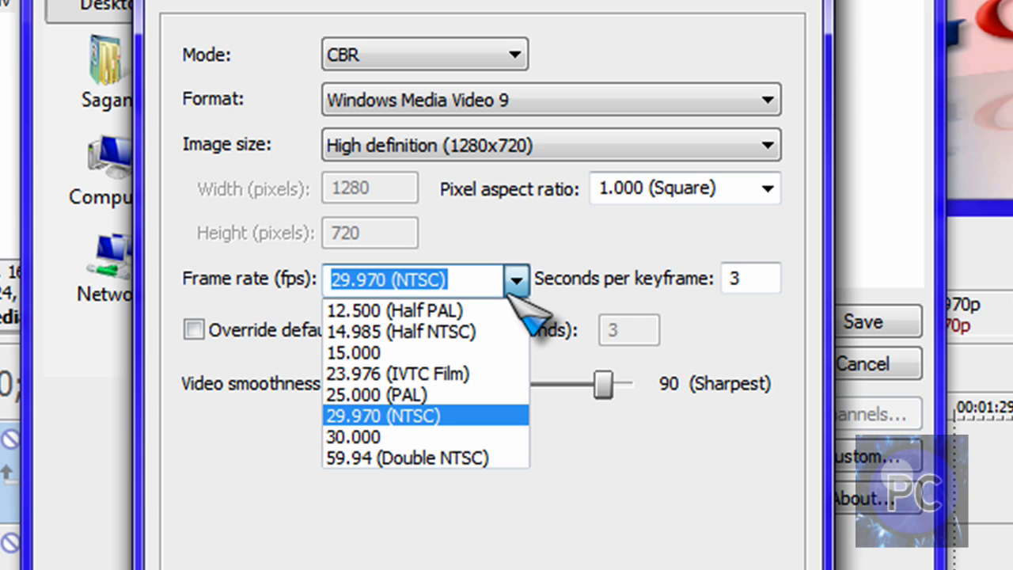
{"action": "left_click", "coordinate": [445, 415]}
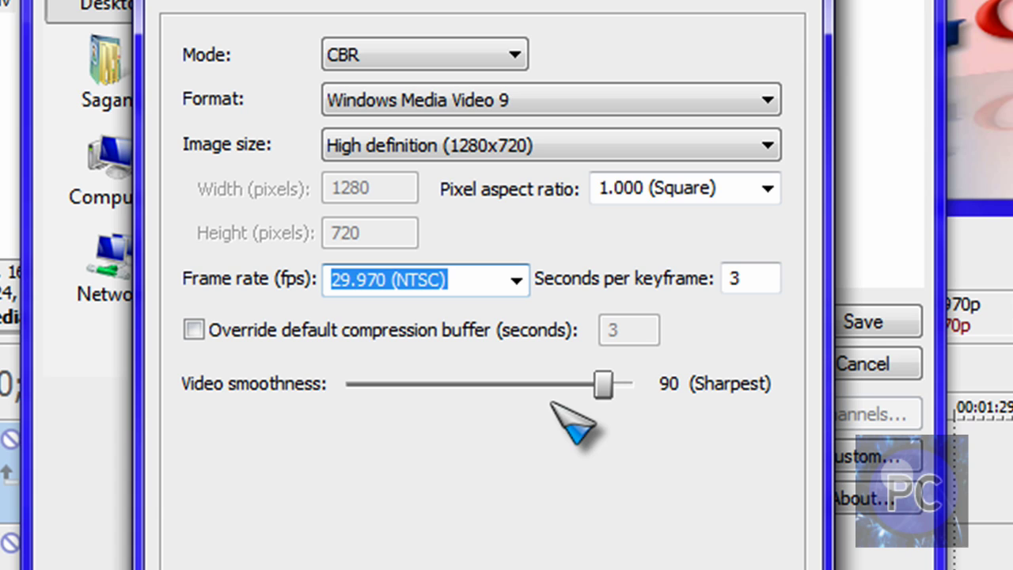
{"action": "left_click_drag", "start_coordinate": [602, 387], "coordinate": [642, 405]}
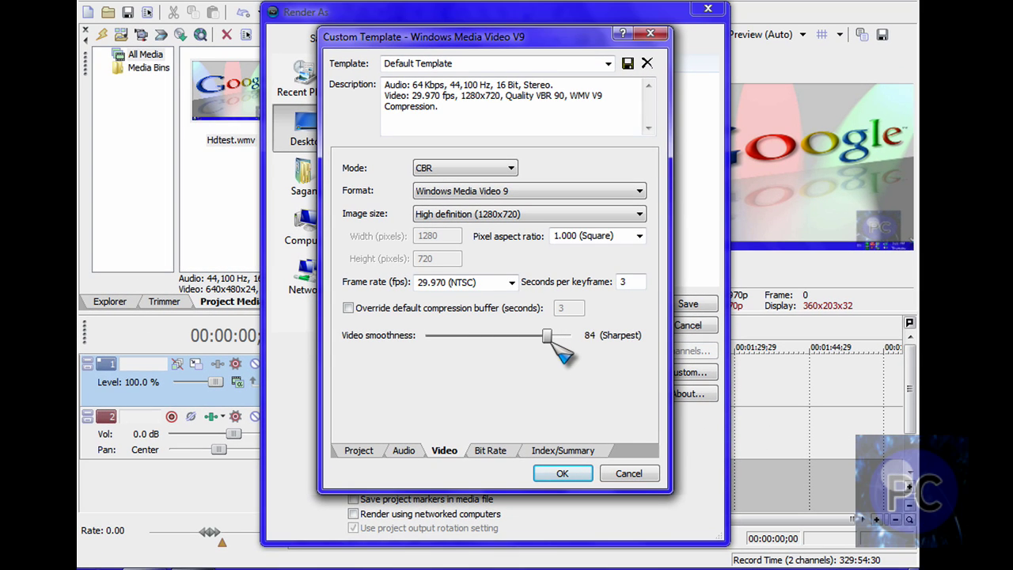
{"action": "left_click_drag", "start_coordinate": [510, 339], "coordinate": [579, 340]}
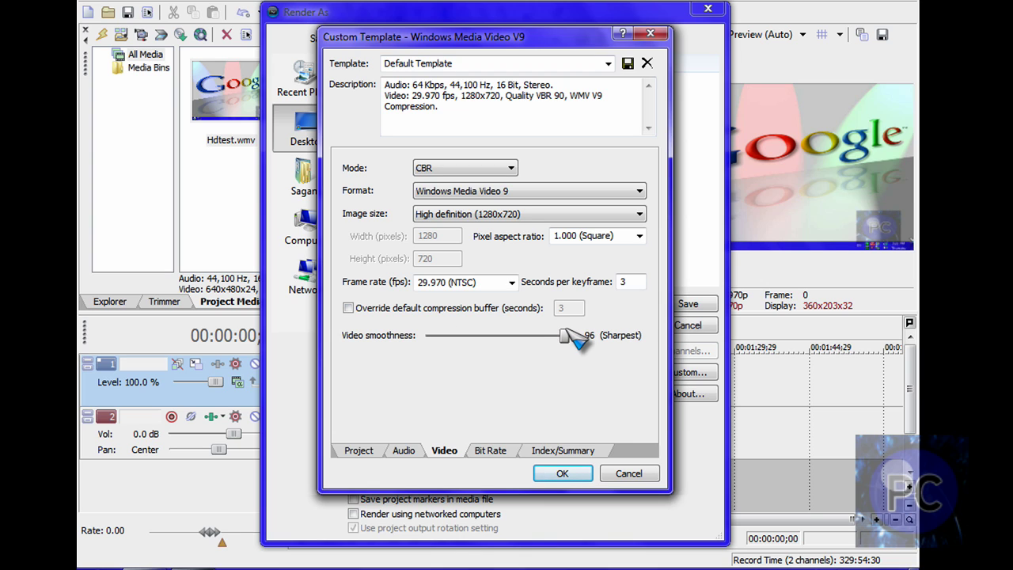
{"action": "left_click", "coordinate": [490, 449]}
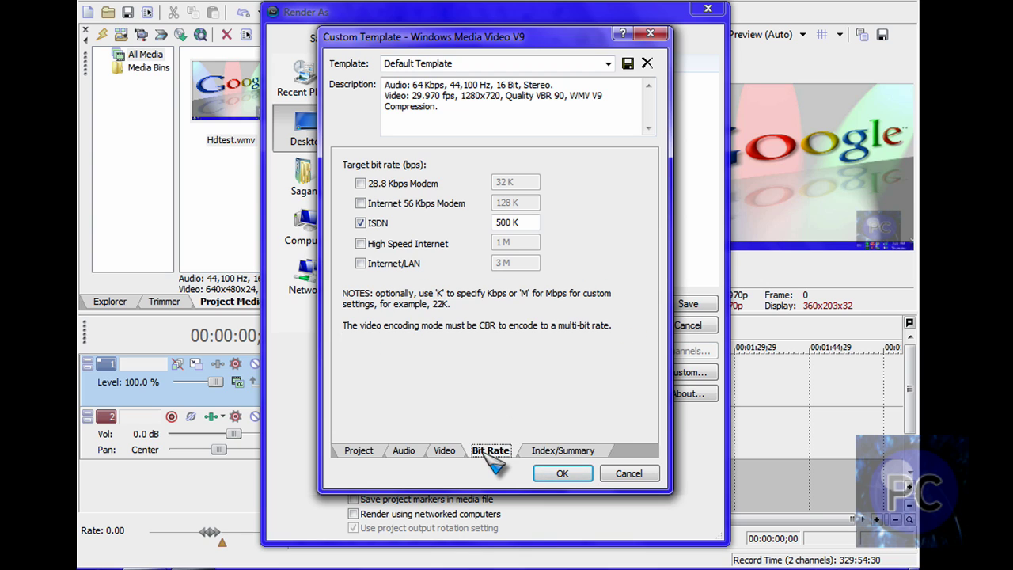
Step: Target only Internet/LAN at 6 M, turning off the ISDN bit rate
{"action": "left_click", "coordinate": [361, 263]}
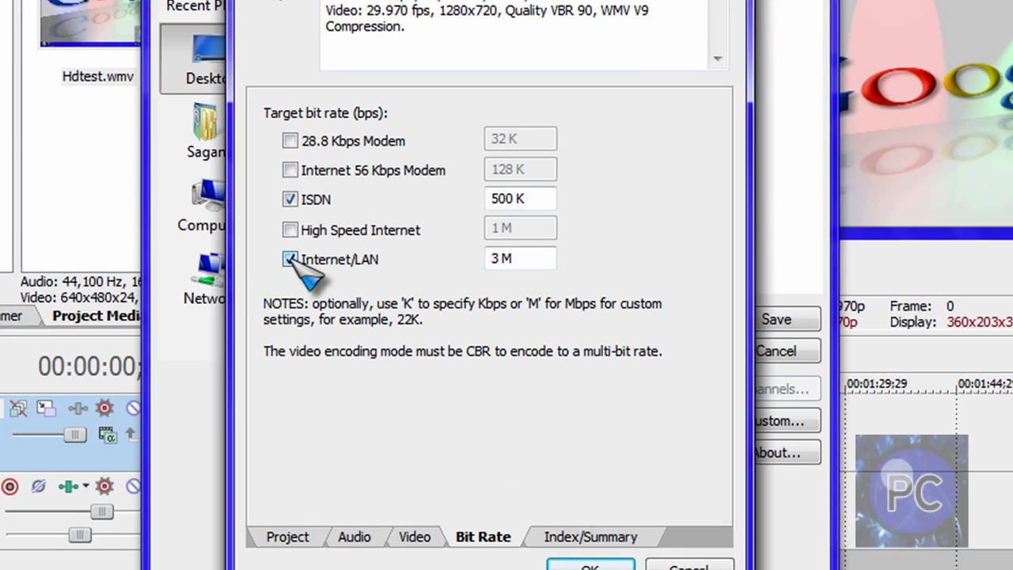
{"action": "left_click", "coordinate": [361, 224]}
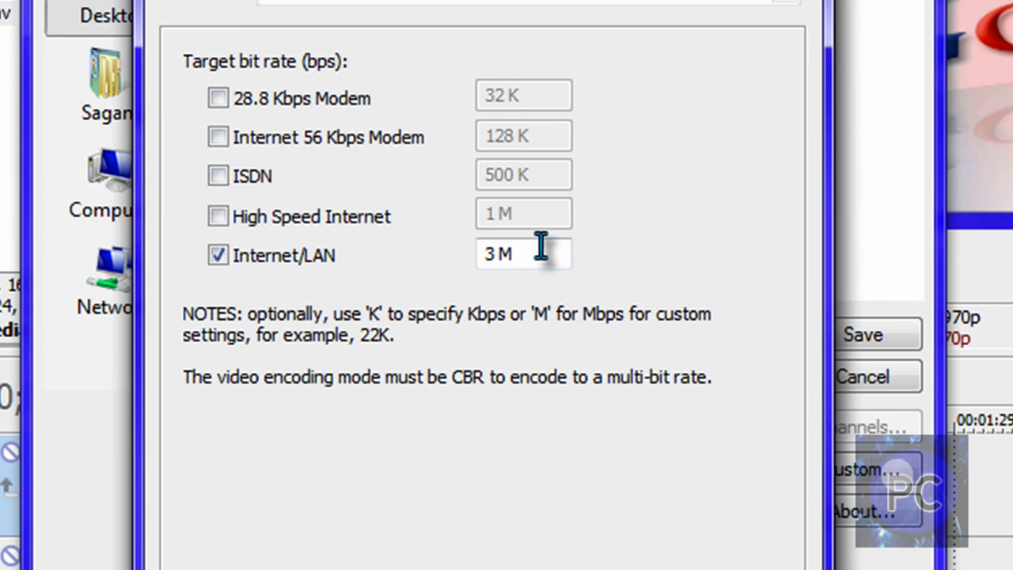
{"action": "left_click", "coordinate": [503, 253]}
{"action": "left_click_drag", "start_coordinate": [491, 254], "coordinate": [427, 257]}
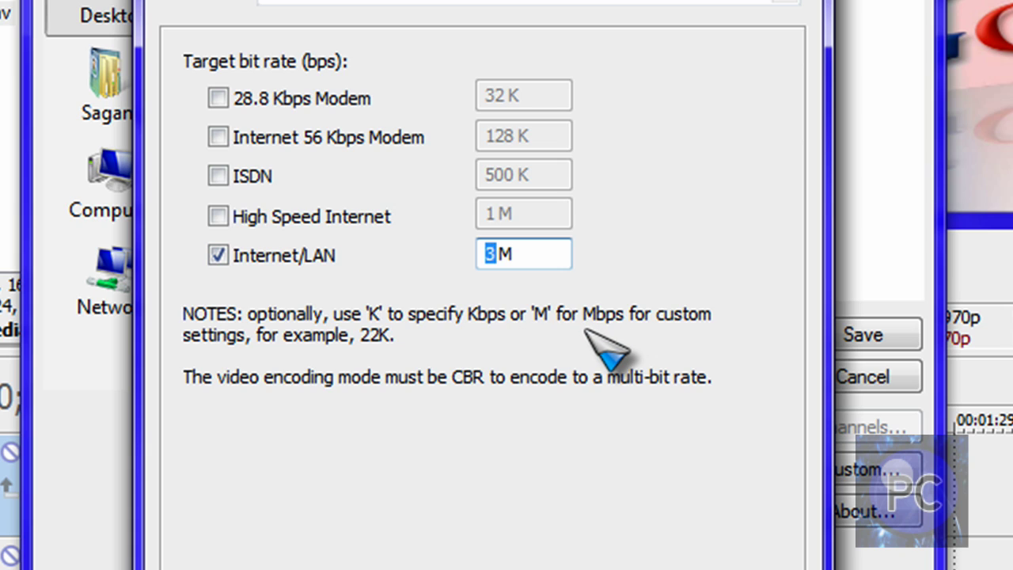
{"action": "type", "text": "6"}
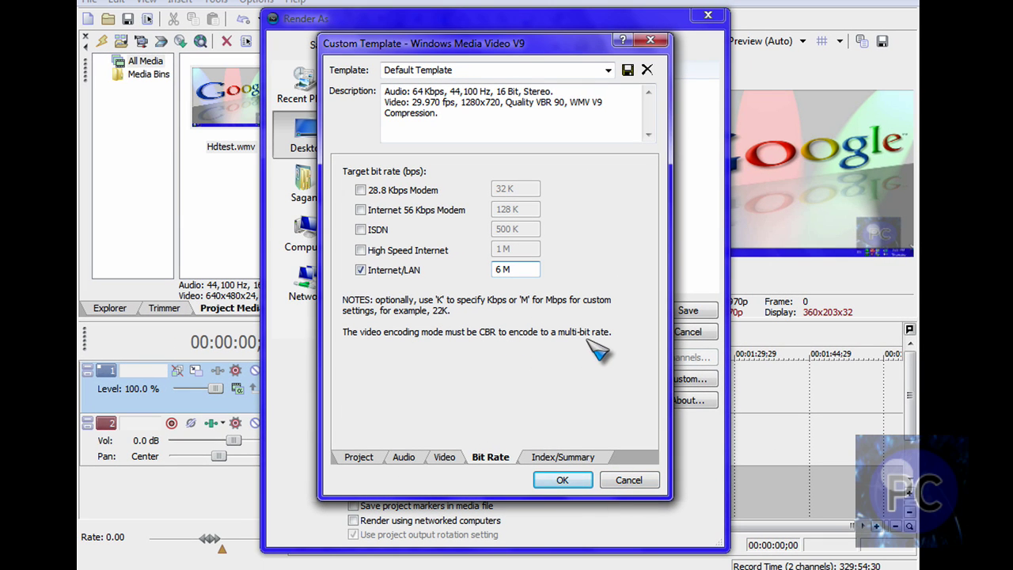
Step: Name the custom template YouTube HD on Index/Summary and confirm the settings
{"action": "left_click", "coordinate": [580, 459]}
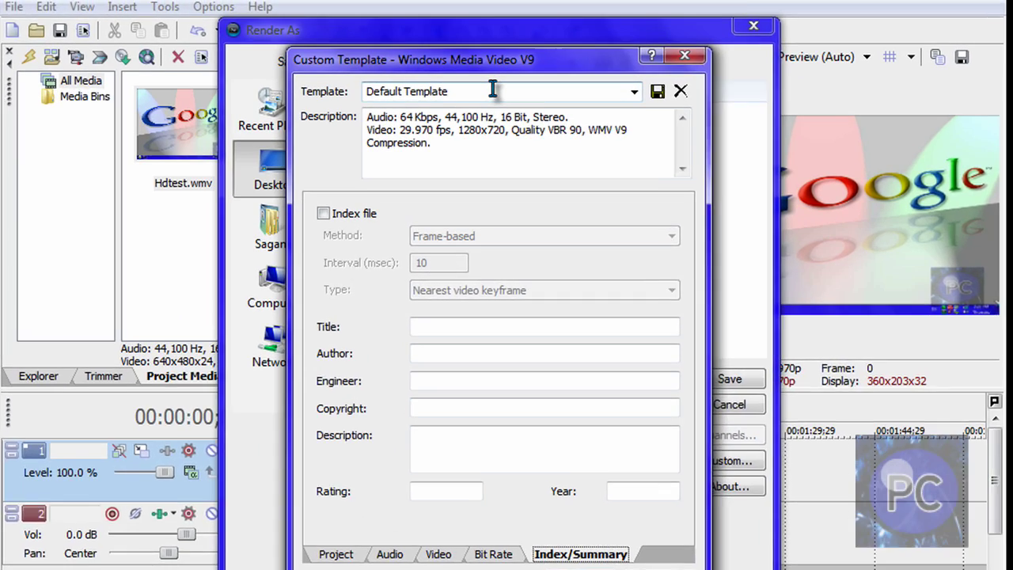
{"action": "left_click", "coordinate": [492, 91]}
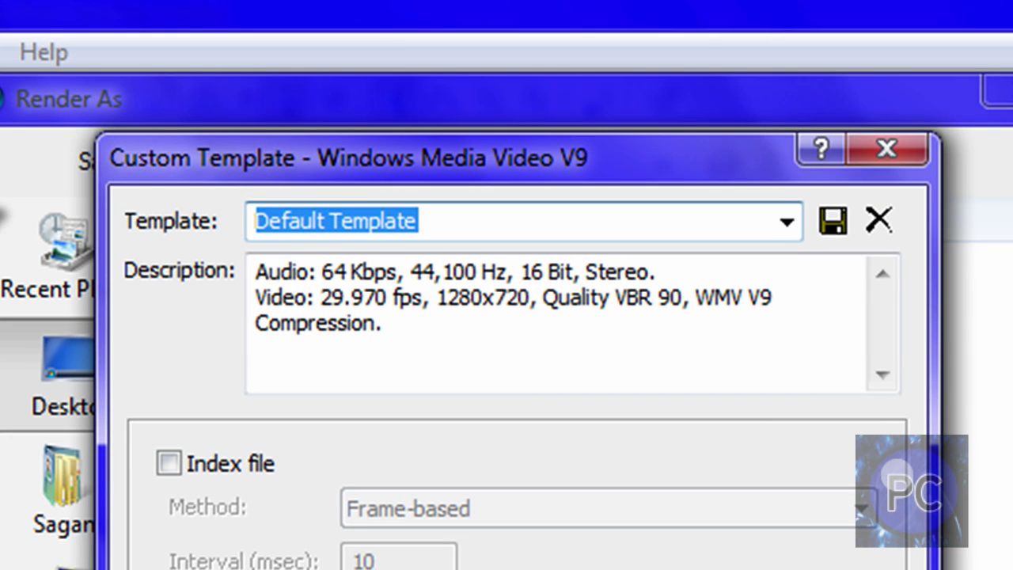
{"action": "type", "text": "H"}
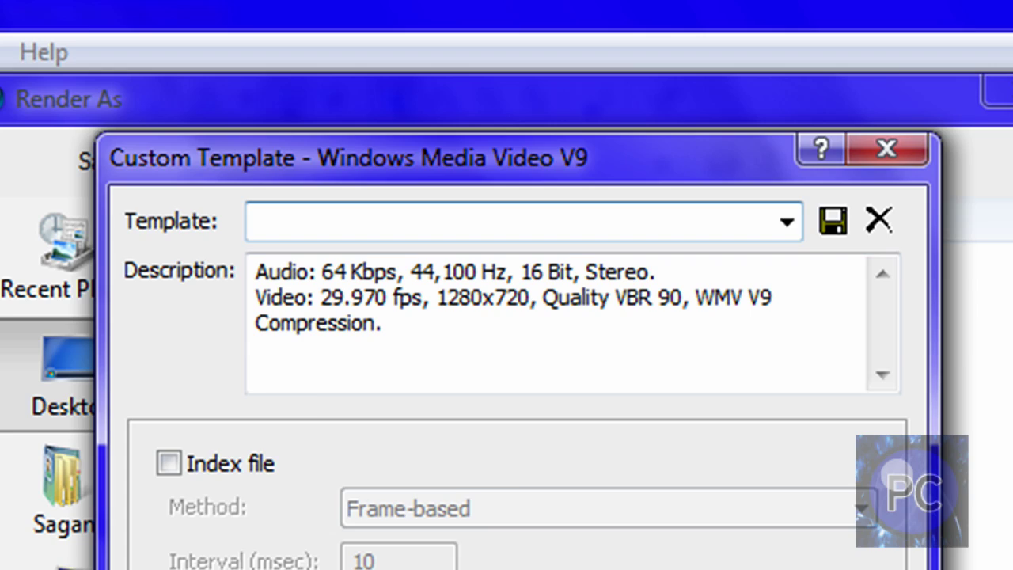
{"action": "key", "text": "Return"}
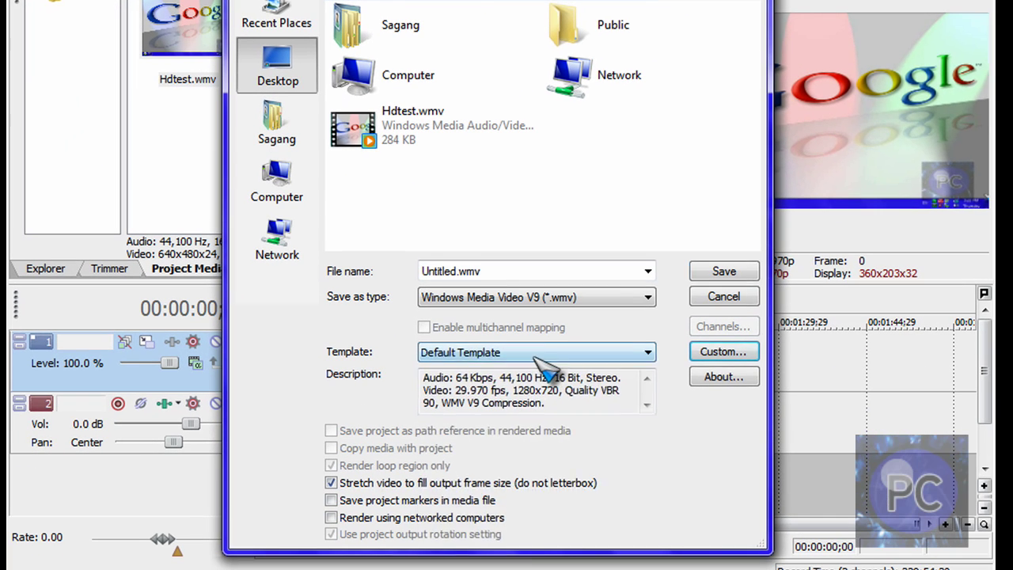
Step: Choose the YouTube HD template from the Render As template list
{"action": "left_click", "coordinate": [537, 352]}
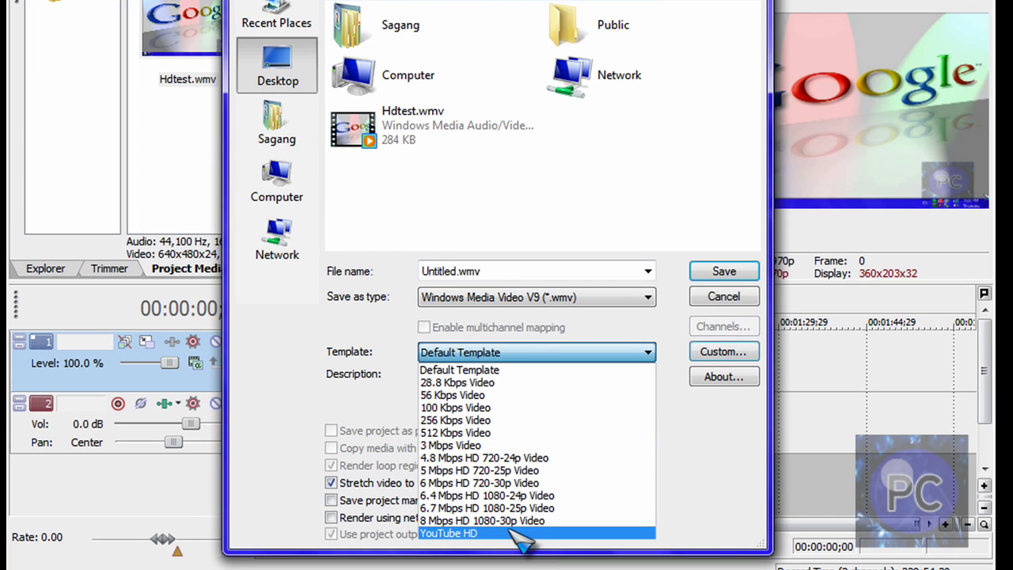
{"action": "left_click", "coordinate": [502, 535]}
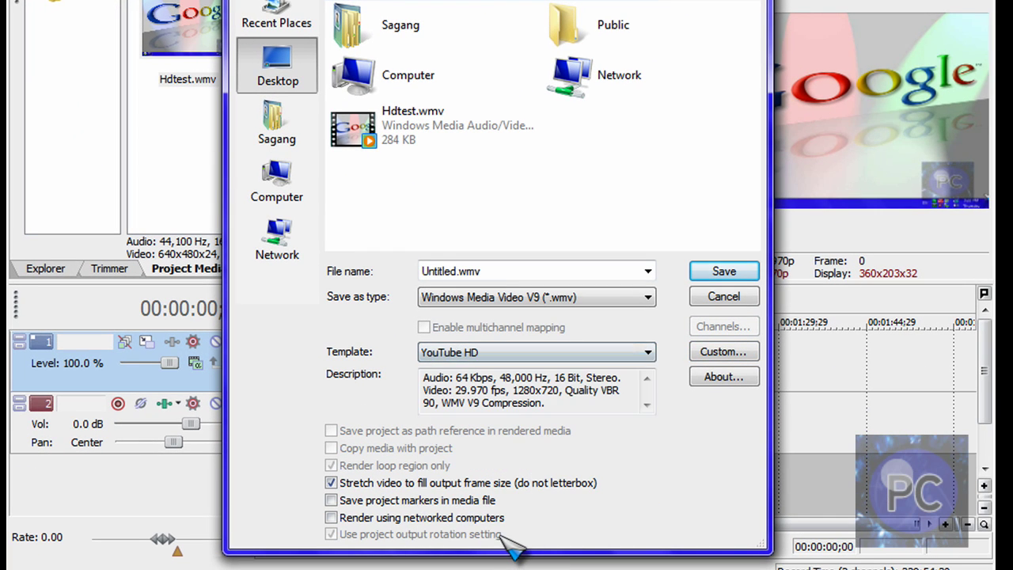
{"action": "left_click", "coordinate": [554, 352]}
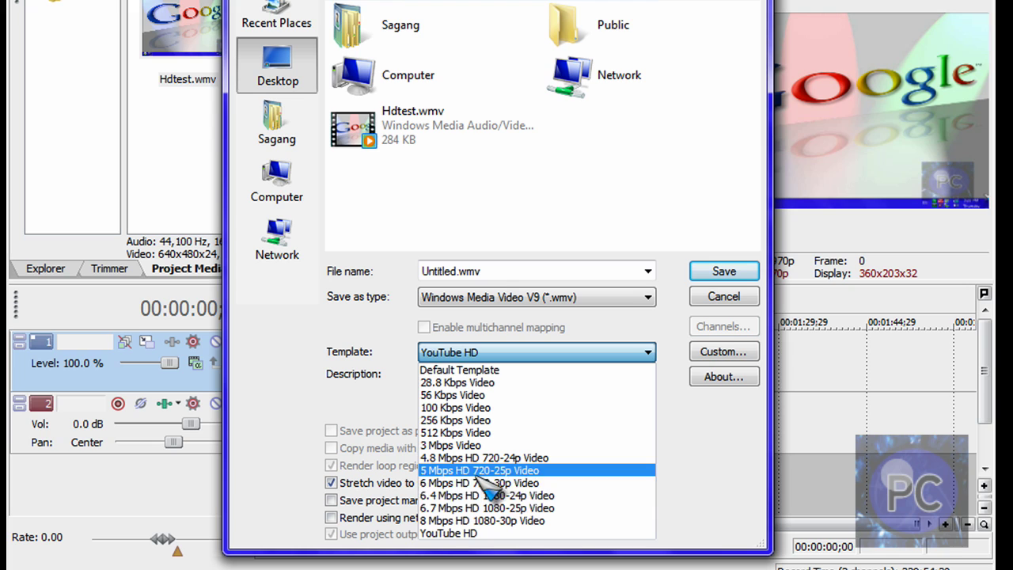
{"action": "left_click", "coordinate": [491, 533]}
{"action": "left_click_drag", "start_coordinate": [529, 403], "coordinate": [557, 439]}
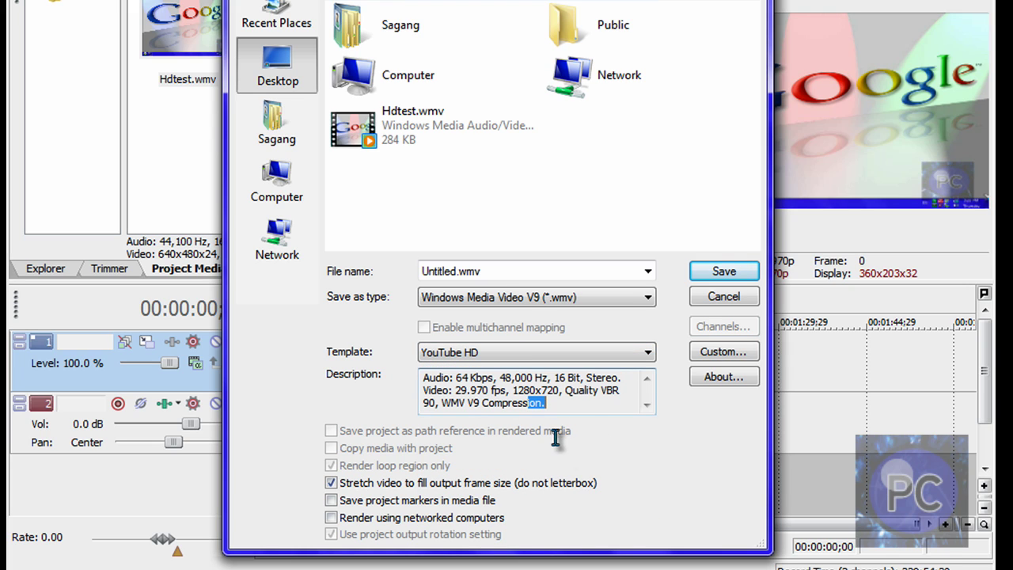
Step: Replace the file name Untitled.wmv with test and start the render
{"action": "left_click_drag", "start_coordinate": [511, 267], "coordinate": [399, 279]}
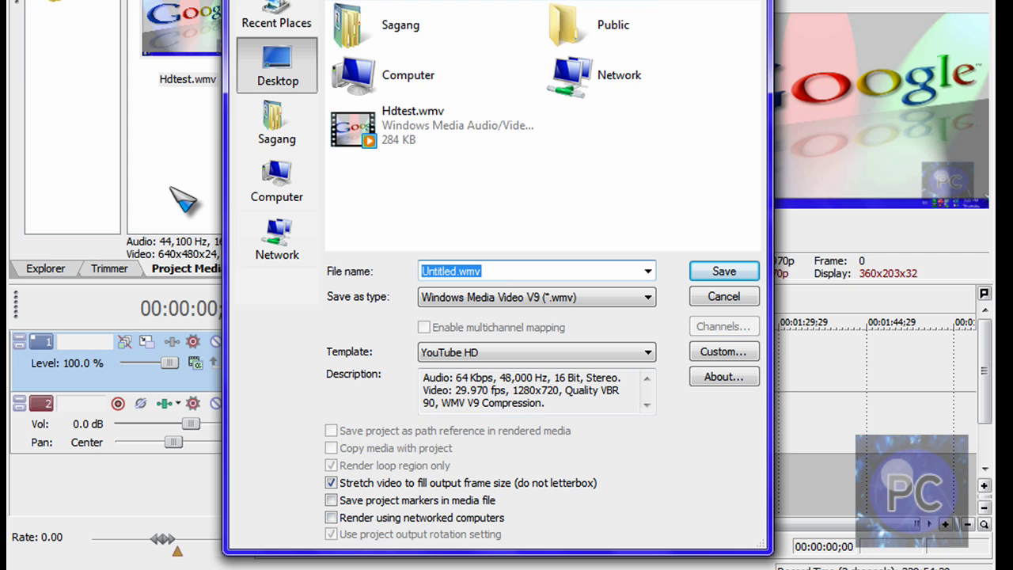
{"action": "key", "text": "BackSpace"}
{"action": "type", "text": "test"}
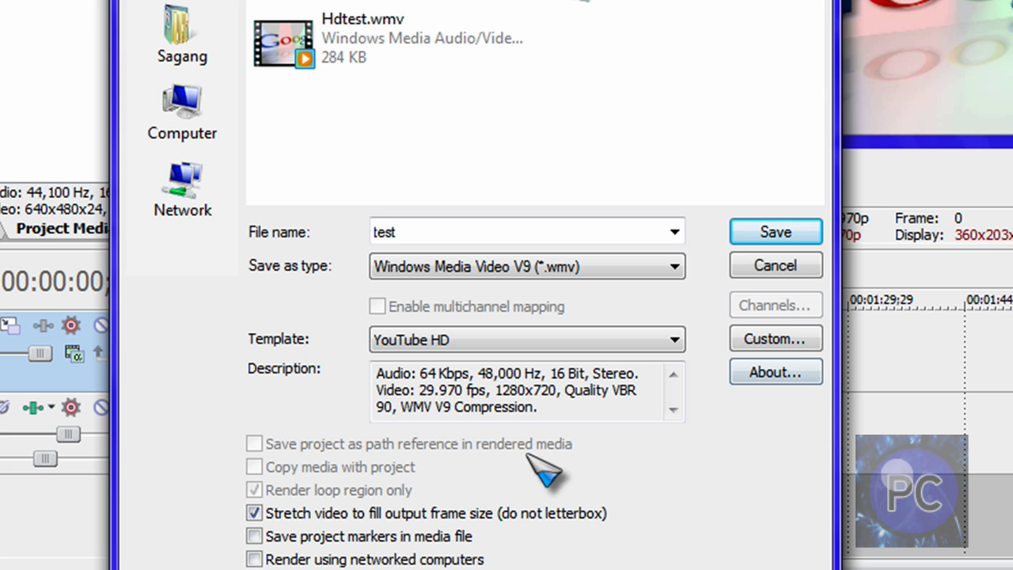
{"action": "left_click", "coordinate": [776, 237]}
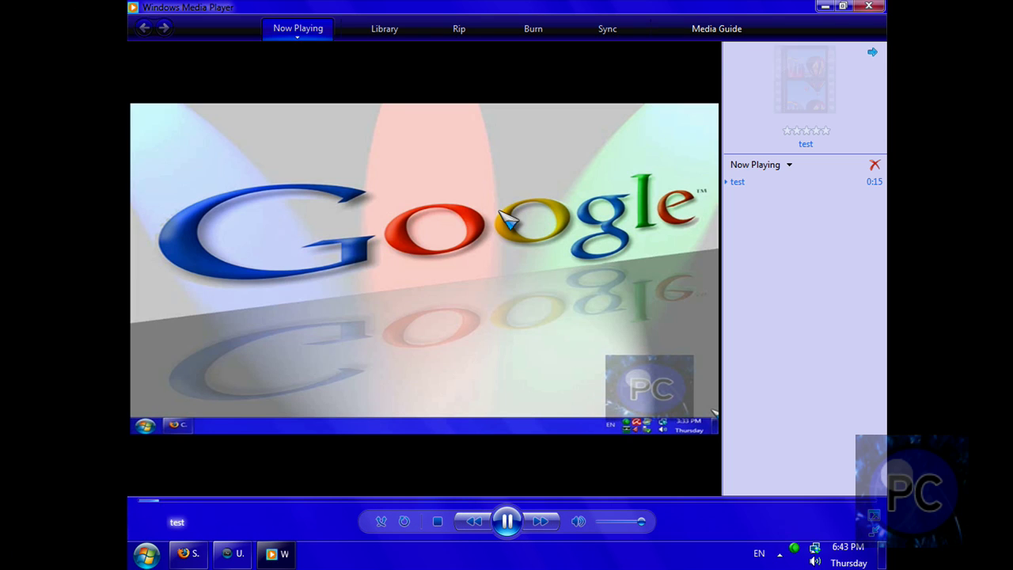
Step: Close Windows Media Player, then select the two WMV files on the desktop and deselect them
{"action": "left_click", "coordinate": [870, 8]}
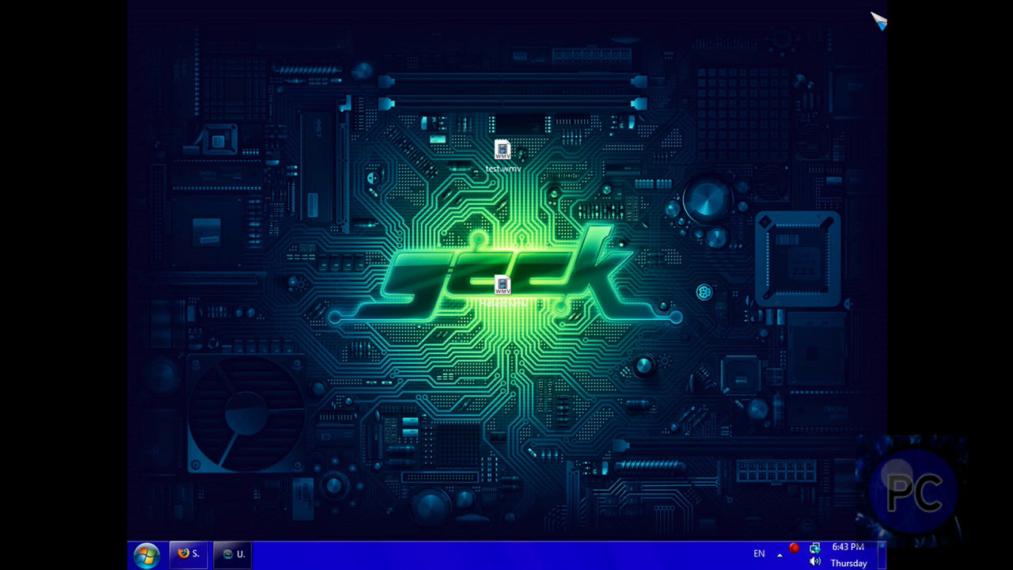
{"action": "left_click_drag", "start_coordinate": [294, 185], "coordinate": [572, 476]}
{"action": "left_click_drag", "start_coordinate": [727, 435], "coordinate": [673, 414]}
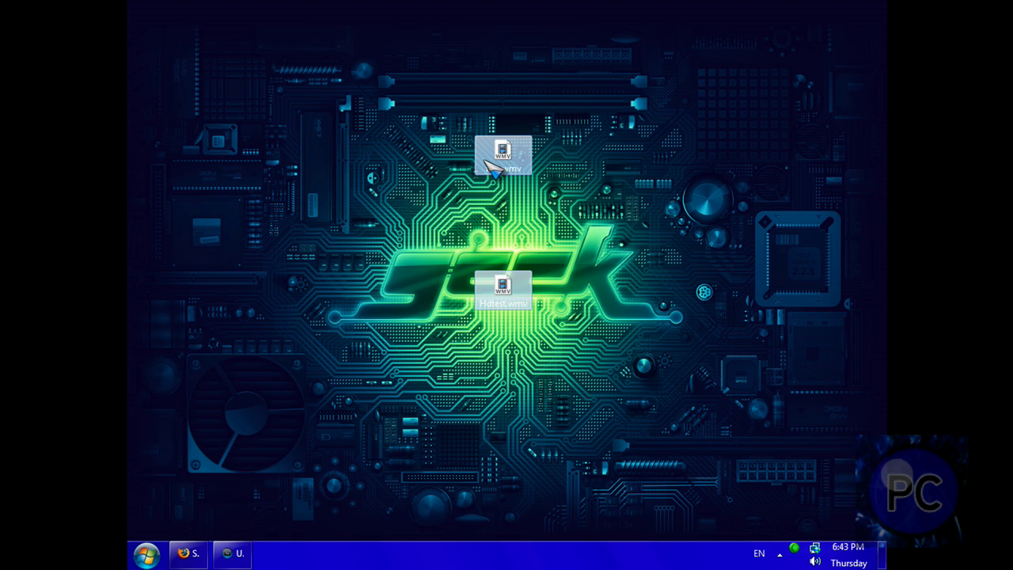
{"action": "left_click", "coordinate": [386, 212]}
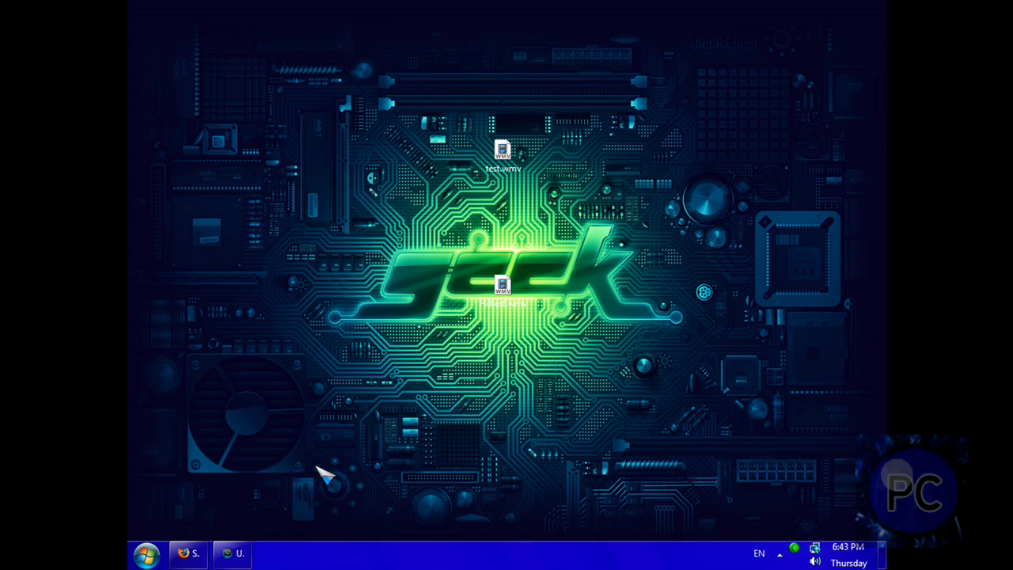
Step: Restore then minimize Vegas Pro, and bring up the Firefox Vegas Pro download page
{"action": "left_click", "coordinate": [238, 555]}
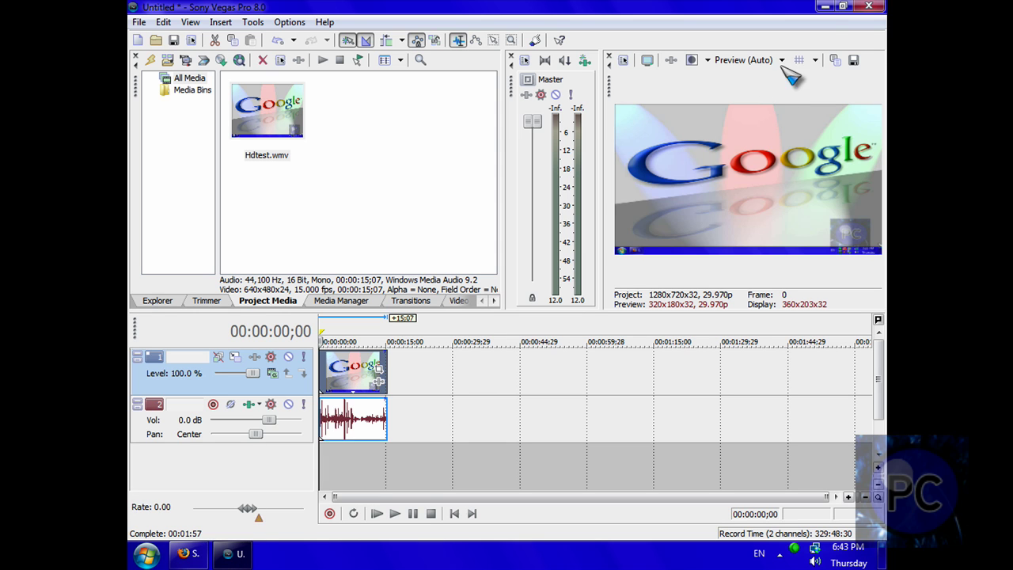
{"action": "left_click", "coordinate": [824, 7]}
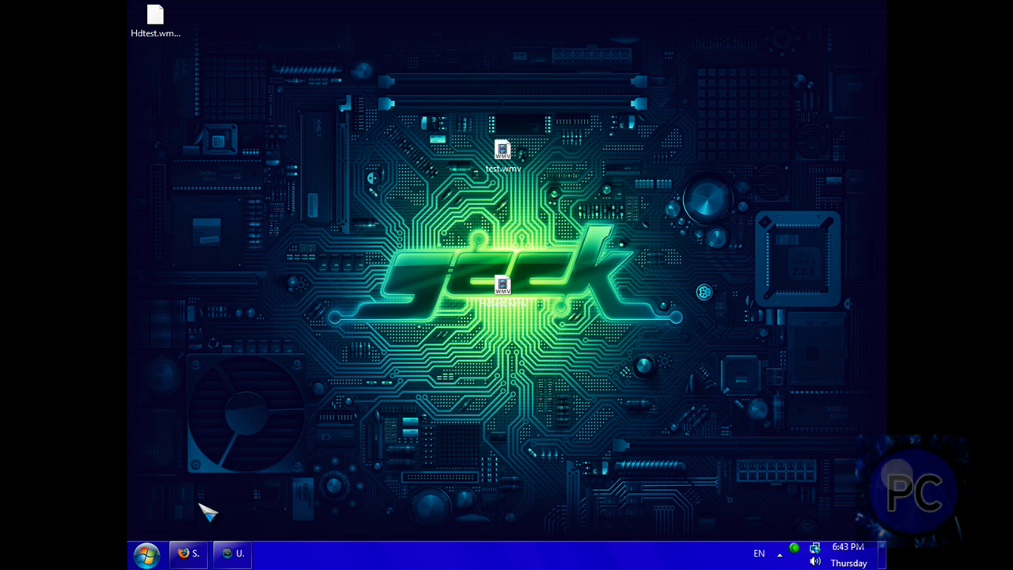
{"action": "left_click", "coordinate": [202, 554]}
Step: Dismiss the Start menu and highlight, then clear, text on the Vegas Pro download page
{"action": "left_click", "coordinate": [147, 554]}
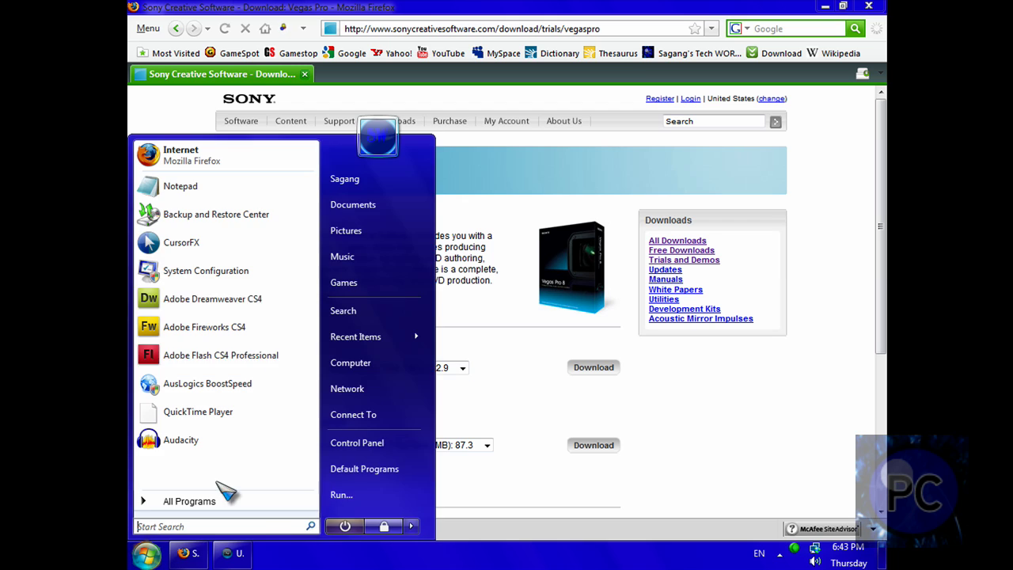
{"action": "left_click", "coordinate": [431, 510]}
{"action": "left_click_drag", "start_coordinate": [468, 388], "coordinate": [148, 301]}
{"action": "left_click", "coordinate": [149, 301]}
{"action": "left_click_drag", "start_coordinate": [460, 300], "coordinate": [240, 231]}
{"action": "left_click", "coordinate": [205, 236]}
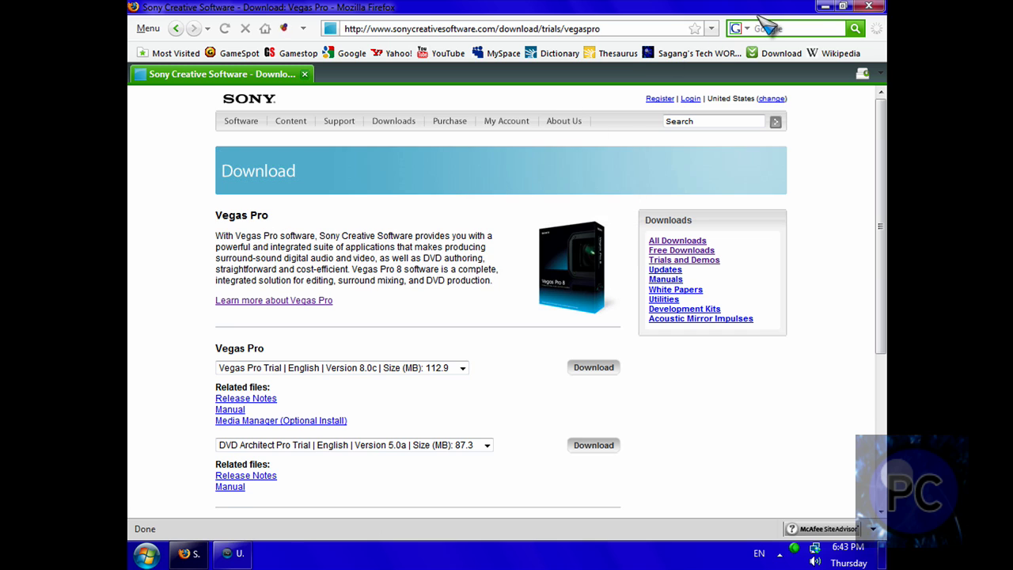
Step: Minimize Firefox and marquee-select test.wmv and Hdtest.wmv on the desktop
{"action": "left_click", "coordinate": [825, 7]}
{"action": "left_click_drag", "start_coordinate": [447, 125], "coordinate": [566, 380]}
{"action": "left_click", "coordinate": [566, 380]}
{"action": "left_click_drag", "start_coordinate": [407, 97], "coordinate": [622, 335]}
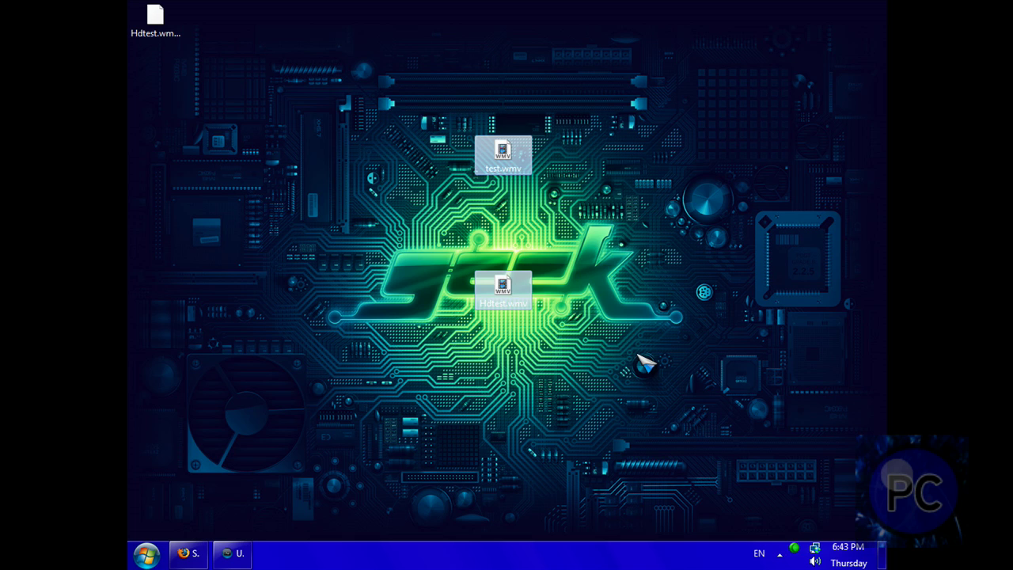